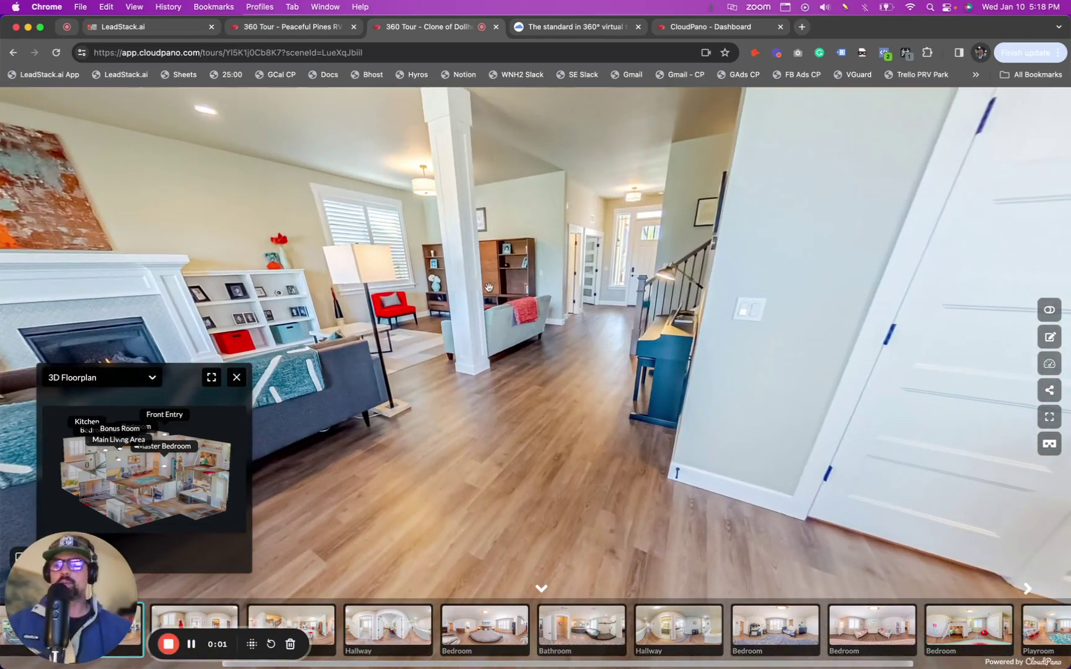
Nudge the dollhouse panorama slightly, then switch to the CloudPano homepage tab
drag(118, 583, 144, 205)
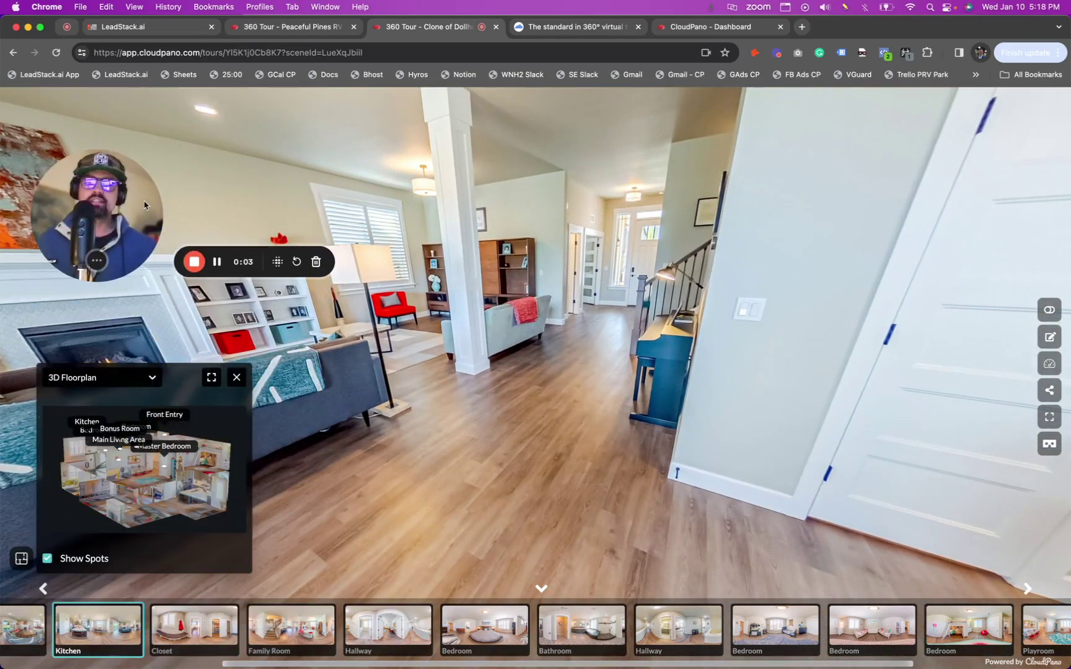
drag(638, 233, 635, 233)
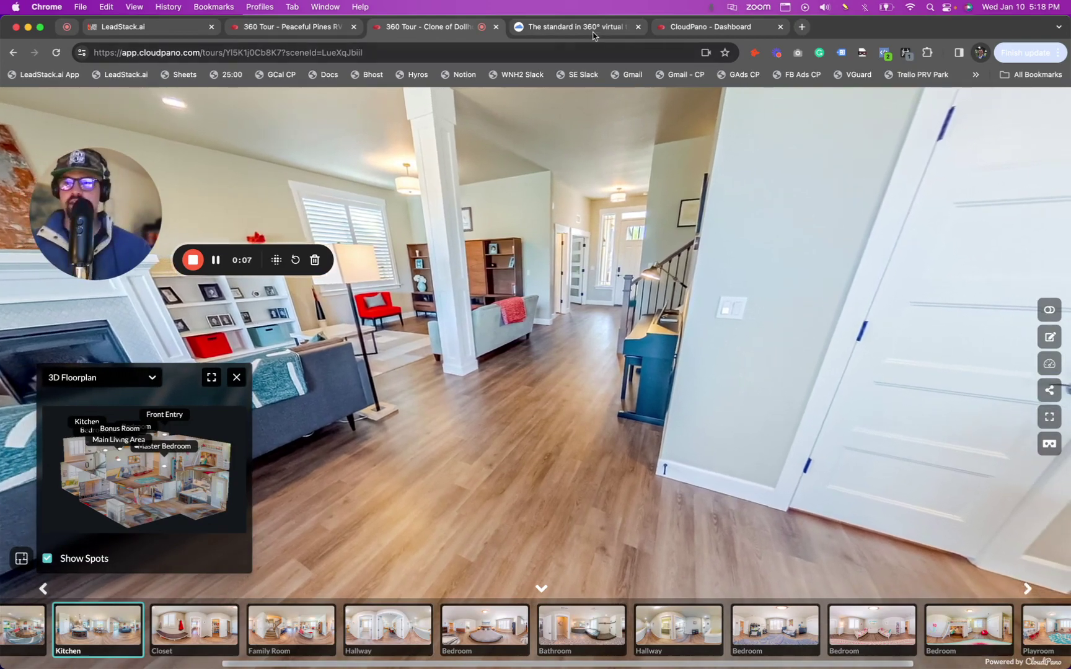
click(593, 32)
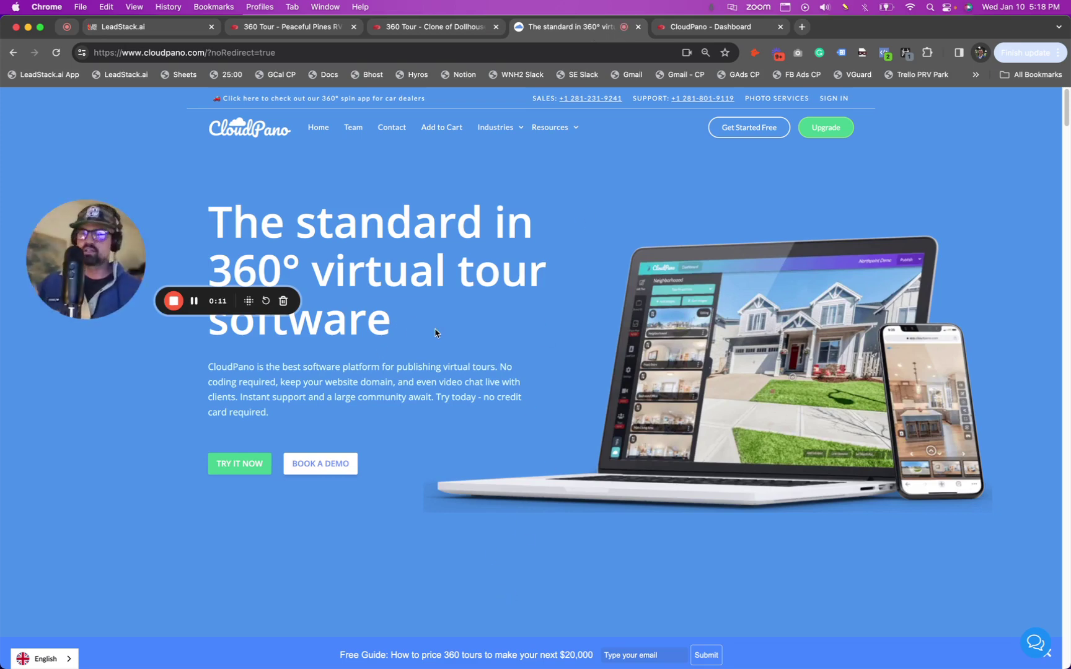
Scroll the homepage to the 'Add or Embed 360° Virtual Tours' live example section
scroll(435, 333, down, 10)
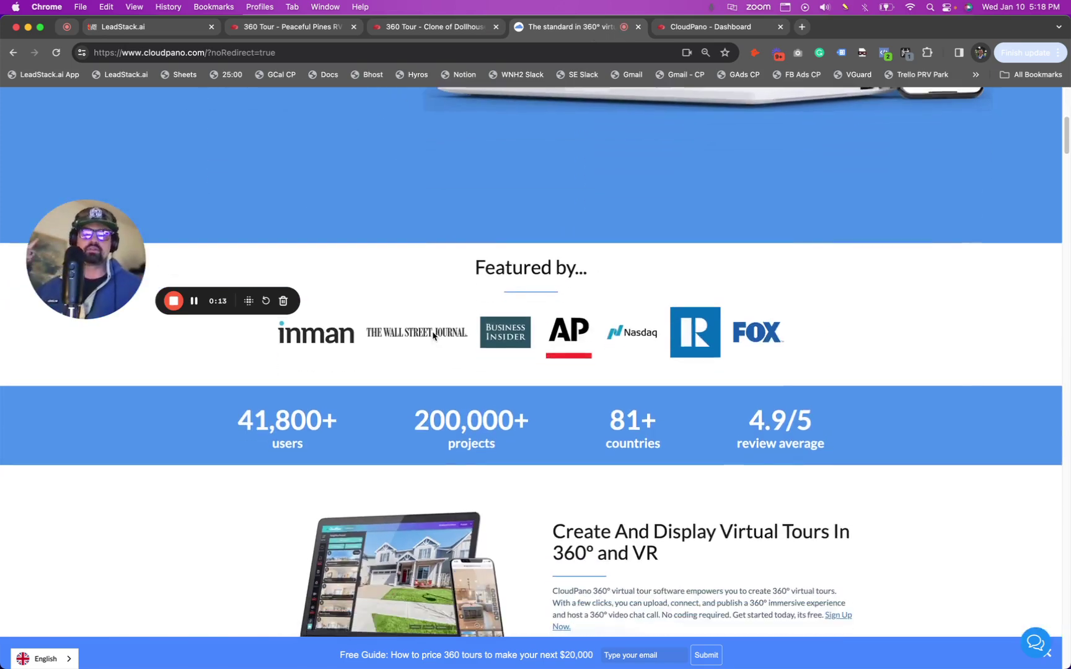
scroll(433, 336, down, 8)
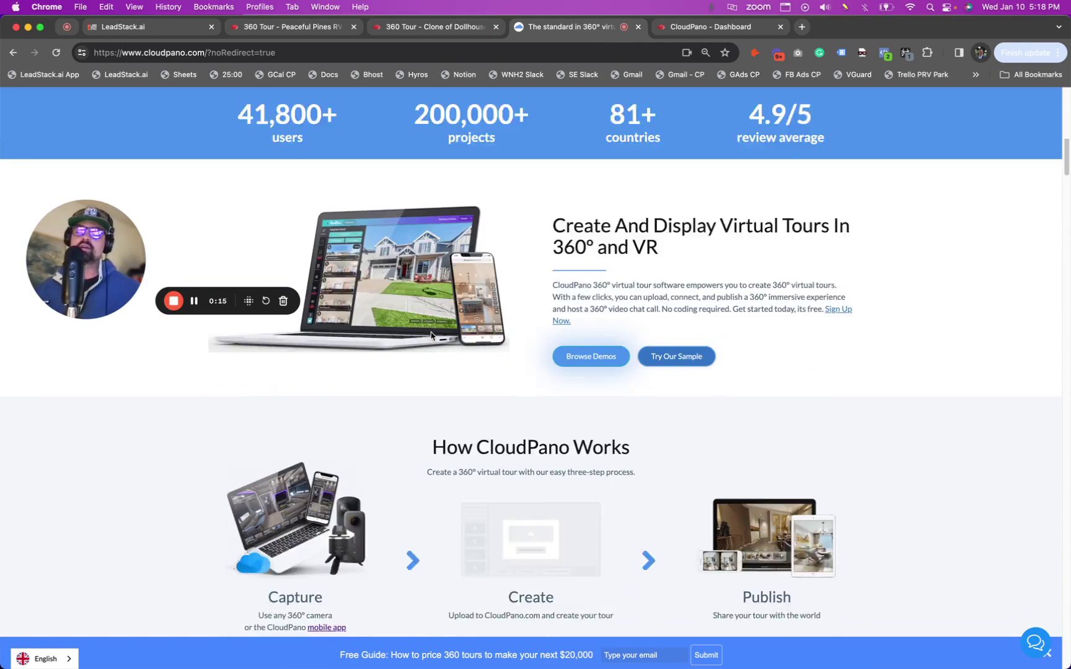
scroll(431, 334, down, 20)
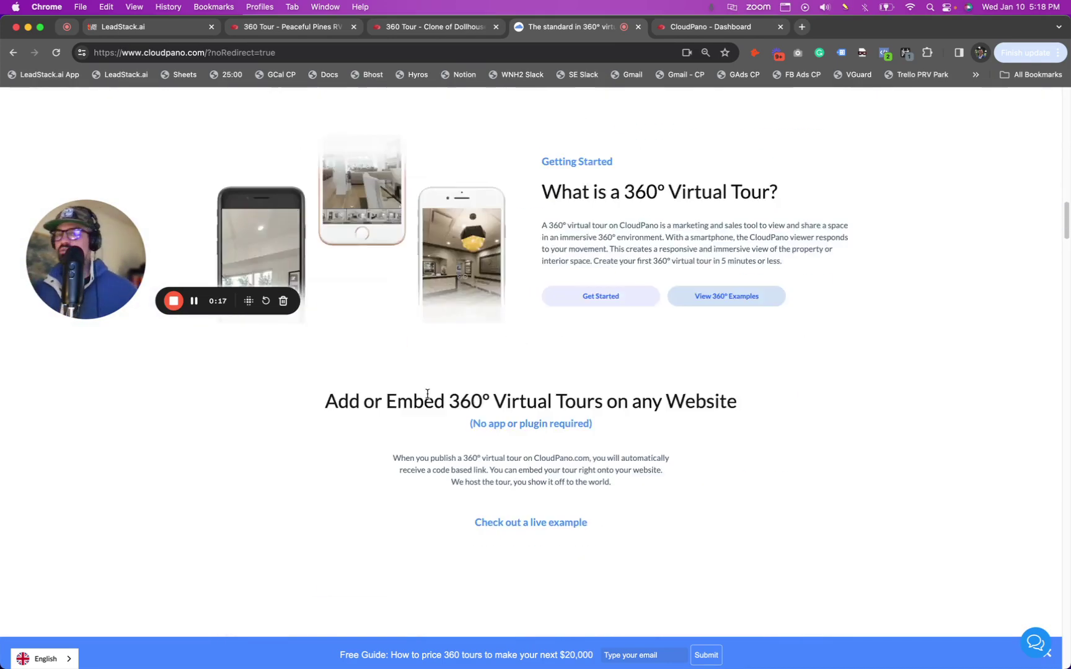
scroll(427, 394, down, 12)
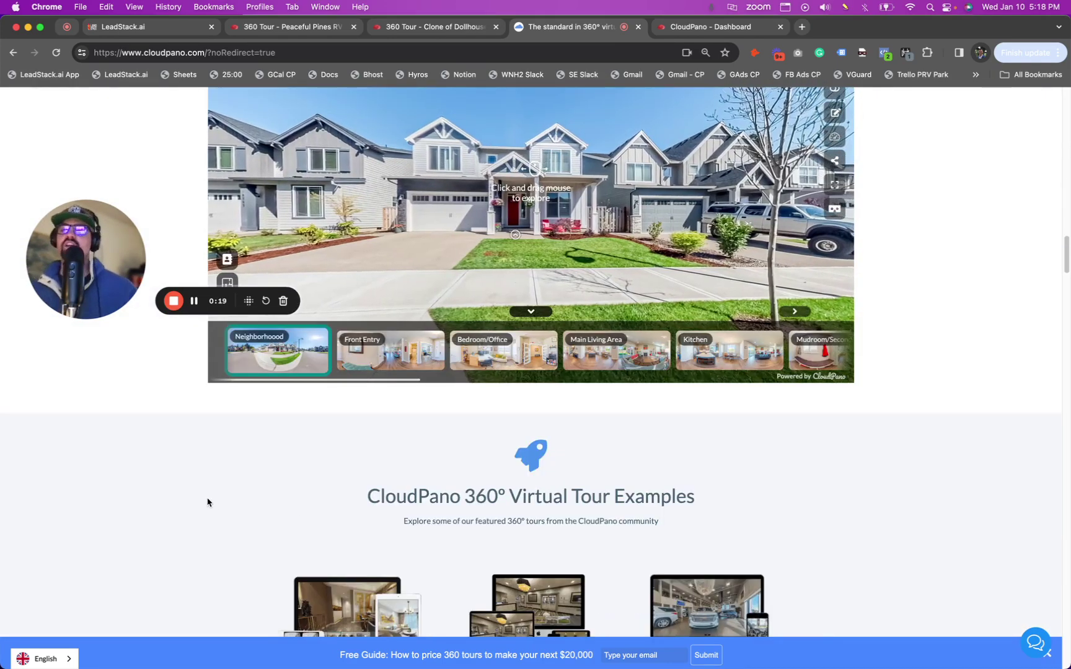
scroll(212, 504, up, 5)
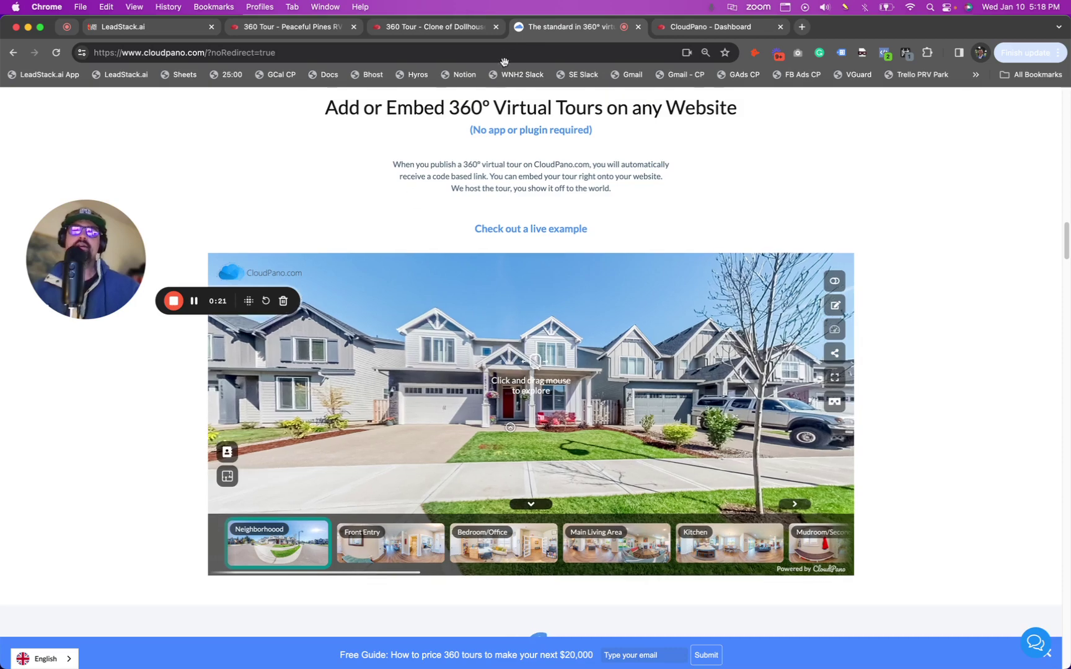
In the dollhouse tour, rotate and expand the 3D floorplan, then close it to the Kitchen scene
click(444, 31)
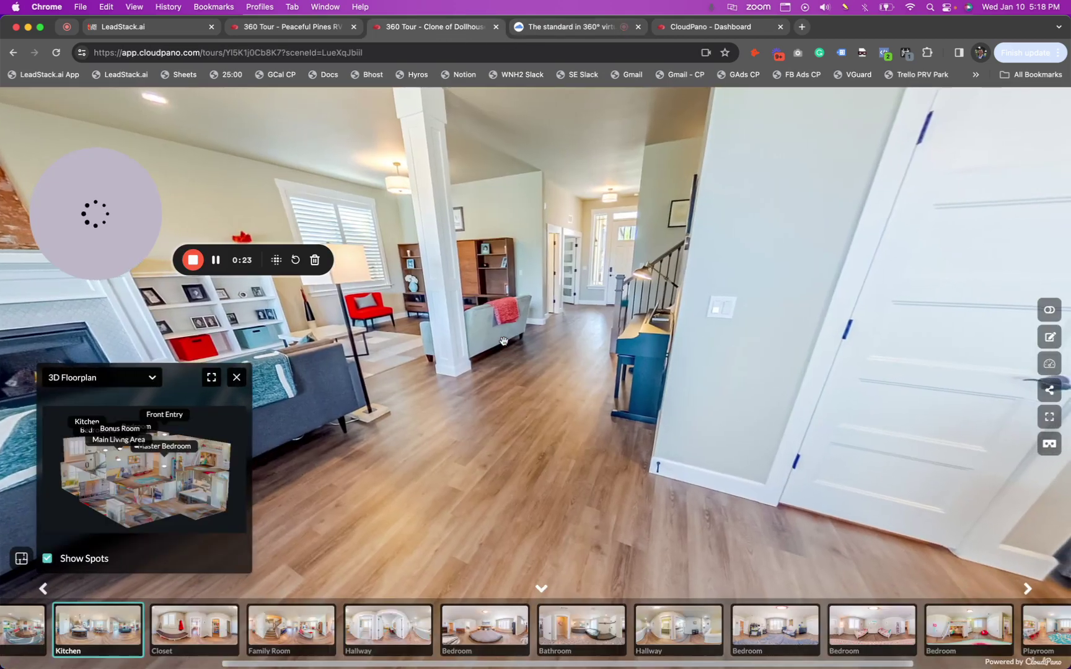
drag(504, 340, 519, 375)
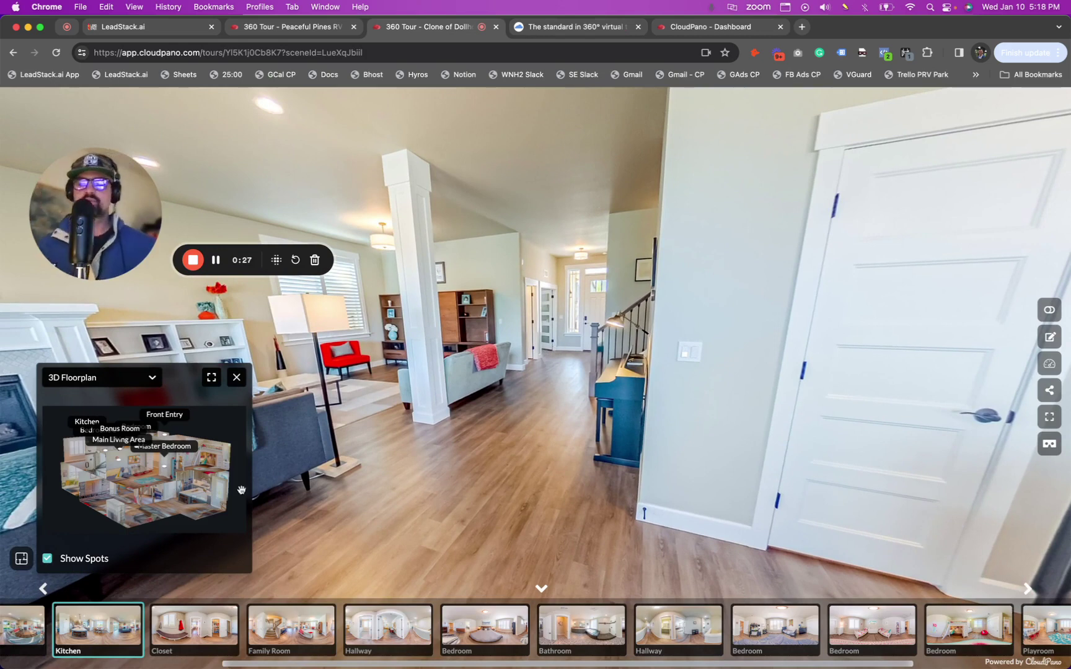
drag(215, 403, 197, 448)
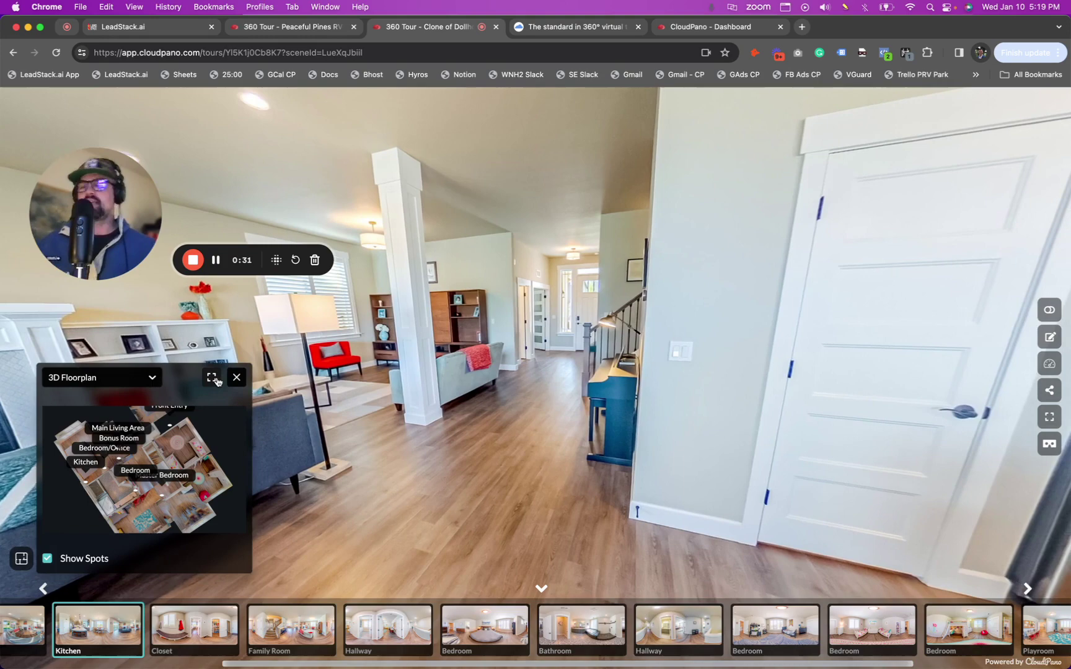
click(213, 379)
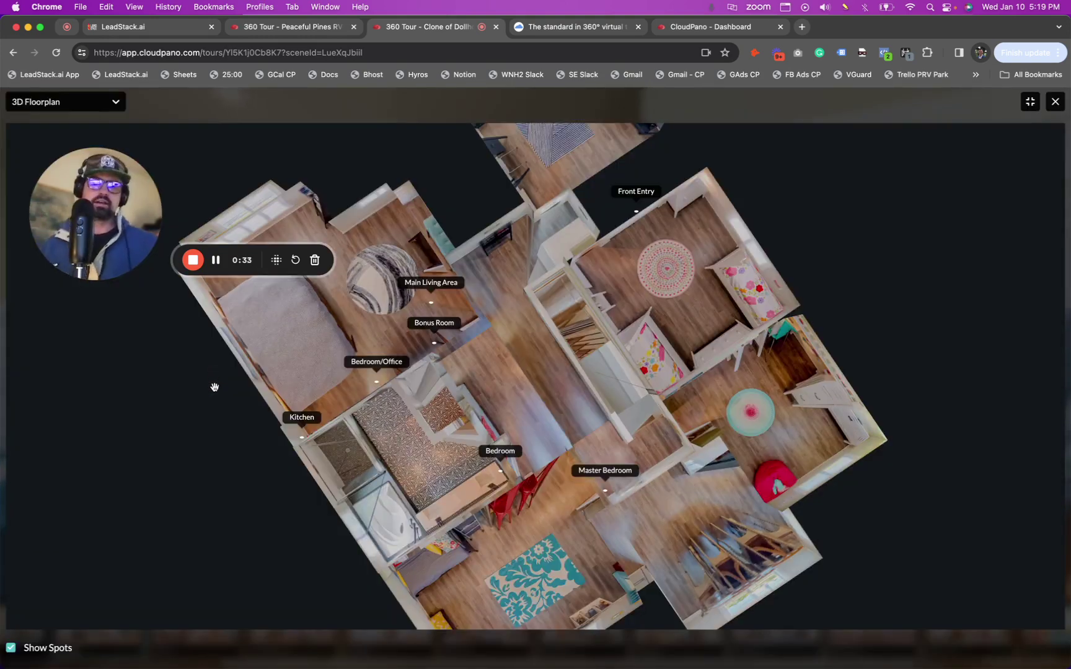
drag(567, 363, 567, 329)
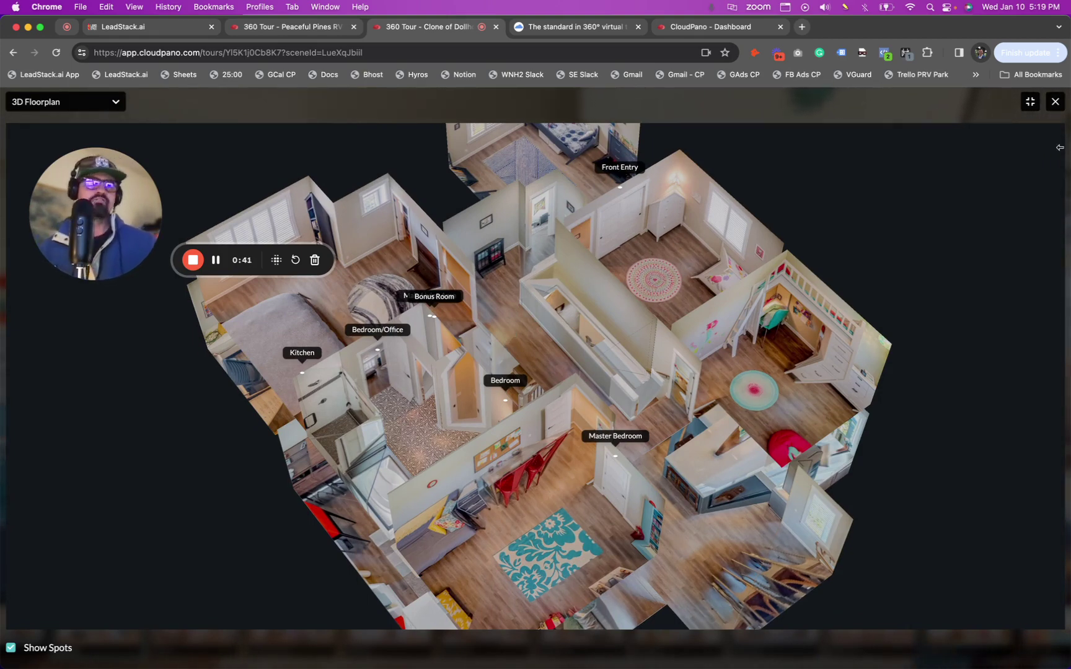
click(1057, 102)
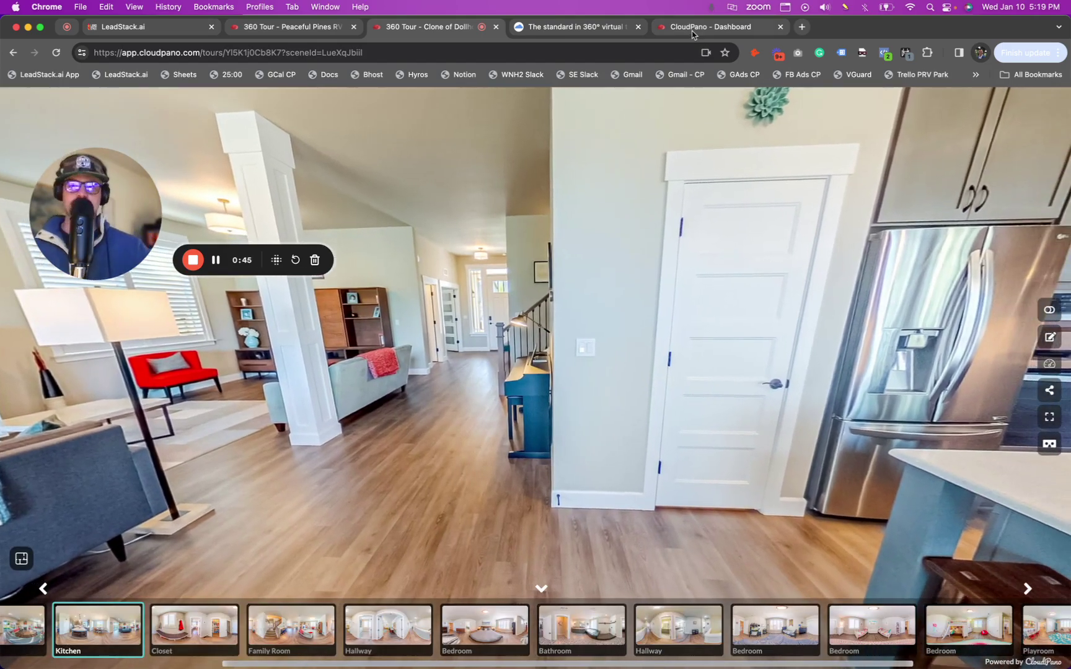
Open the Your Tours dashboard after briefly revisiting the CloudPano homepage
click(707, 26)
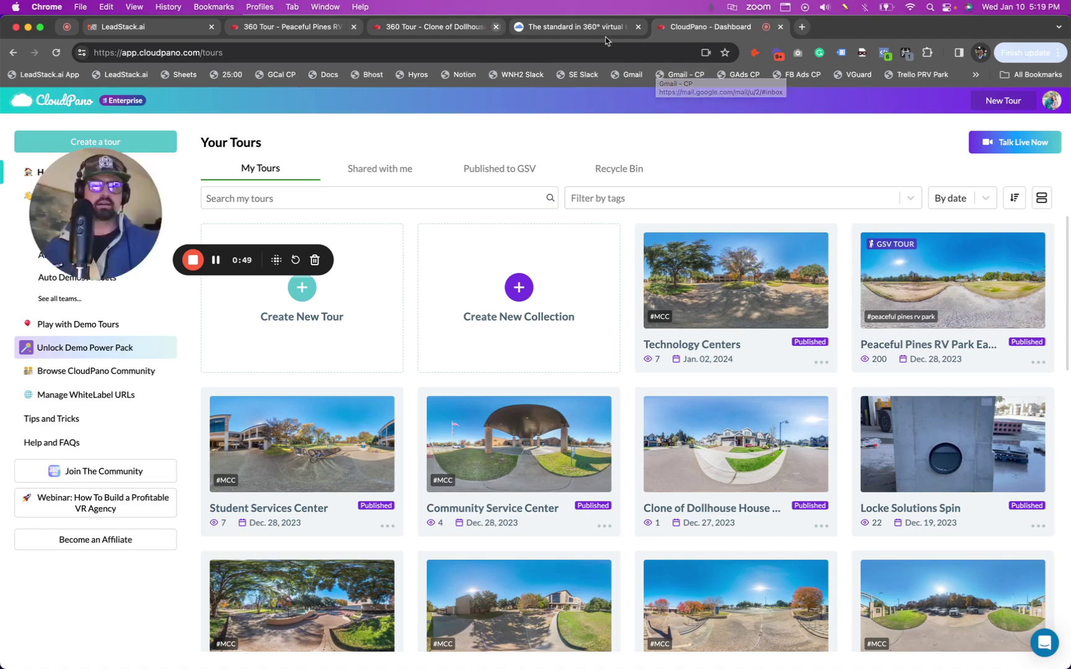
click(577, 28)
scroll(807, 299, up, 15)
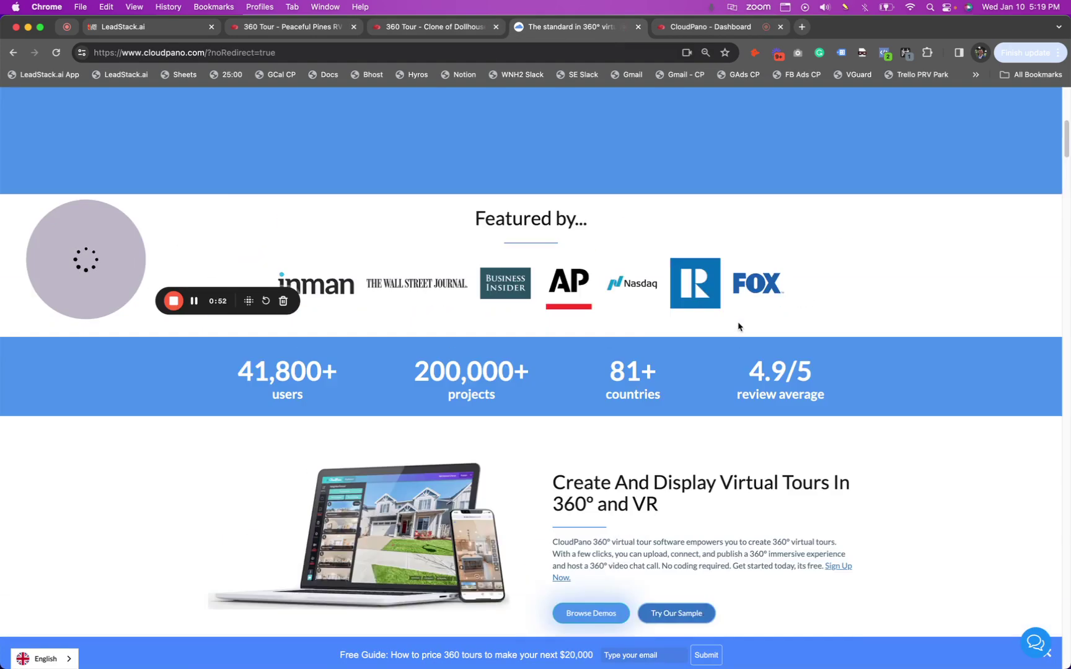
scroll(800, 186, up, 1)
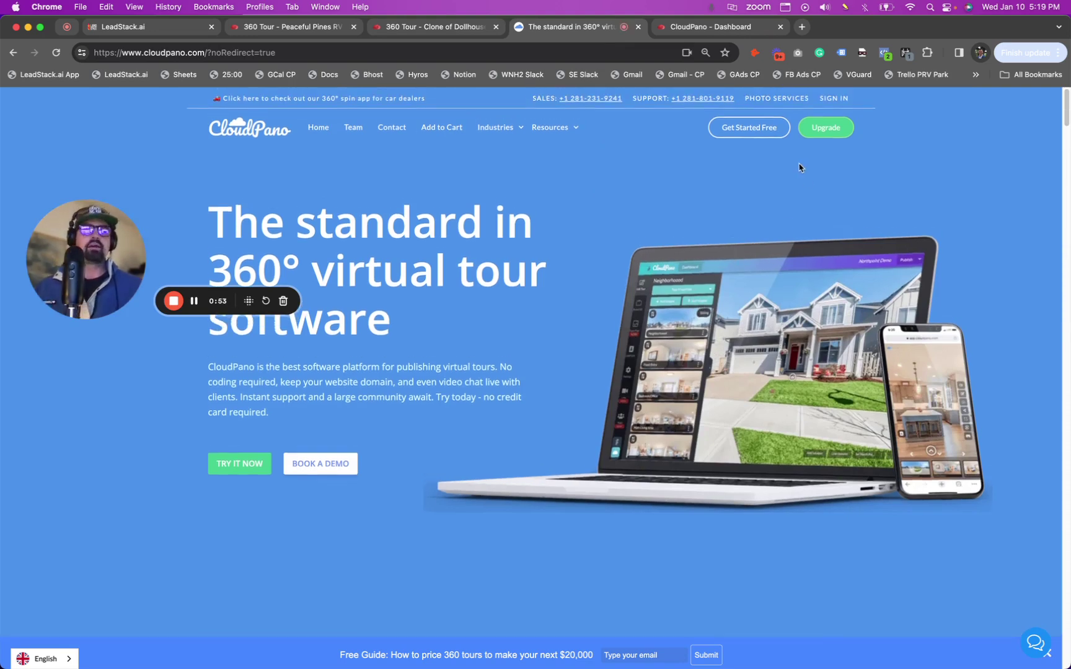
click(724, 30)
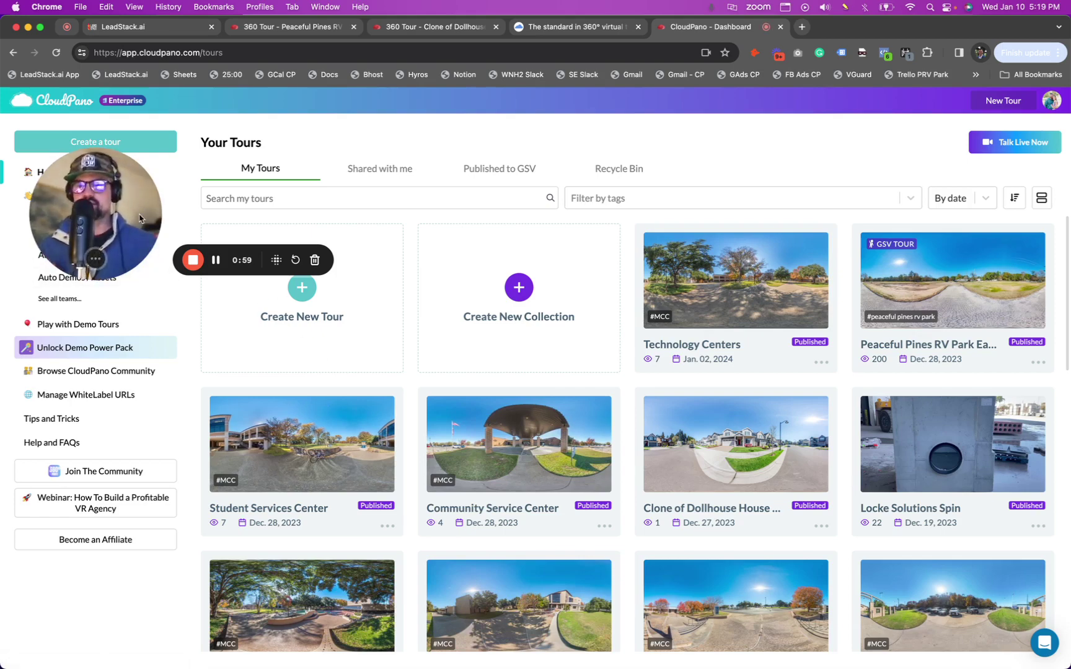
drag(140, 219, 130, 566)
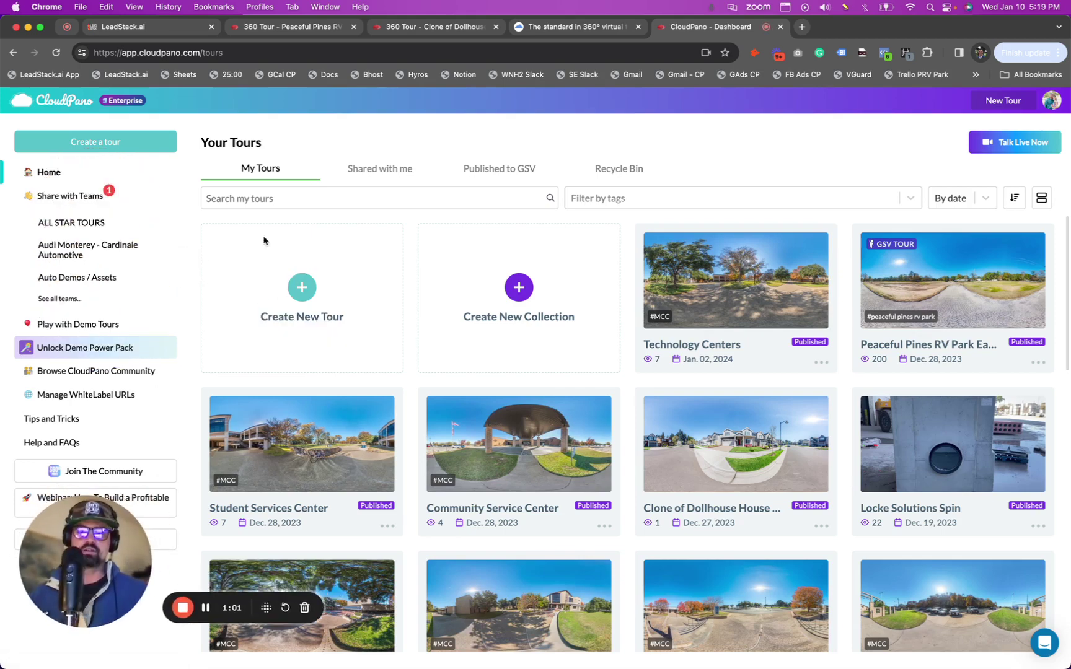
Start a new tour and clone the '3D Apartment Luxury Virtual Tour Demo 1' library tour
click(296, 293)
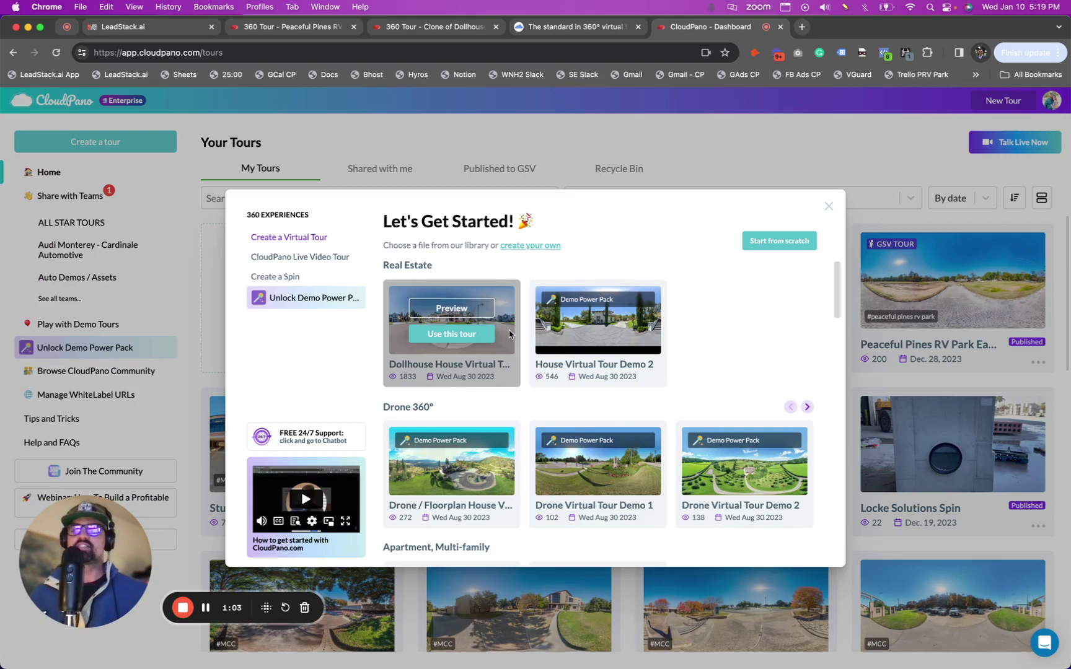
scroll(546, 372, down, 10)
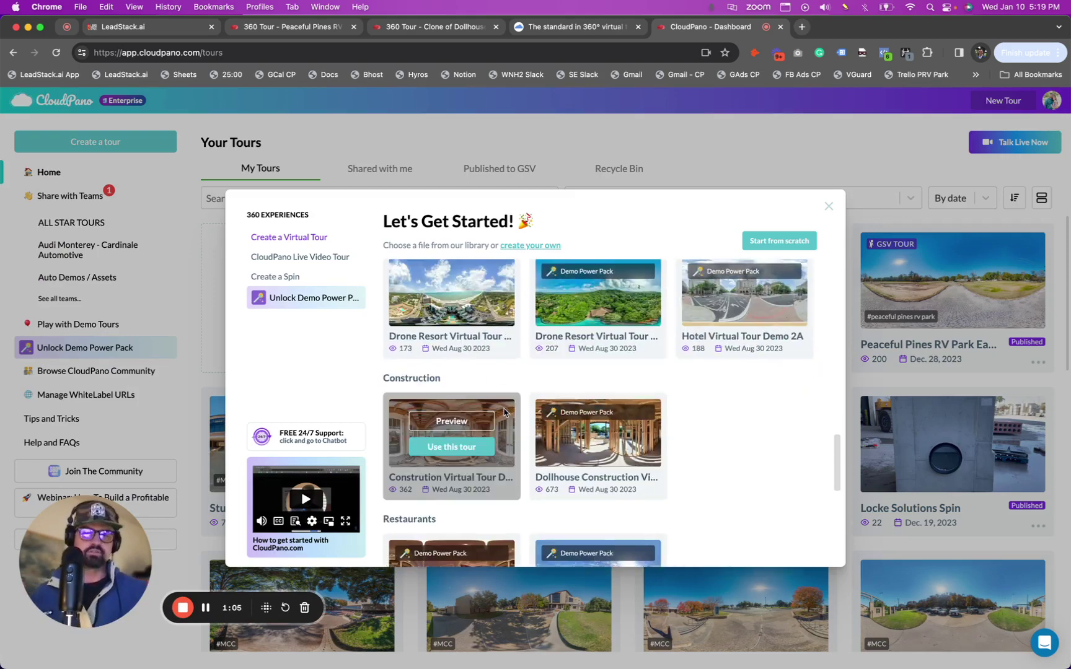
scroll(502, 420, up, 10)
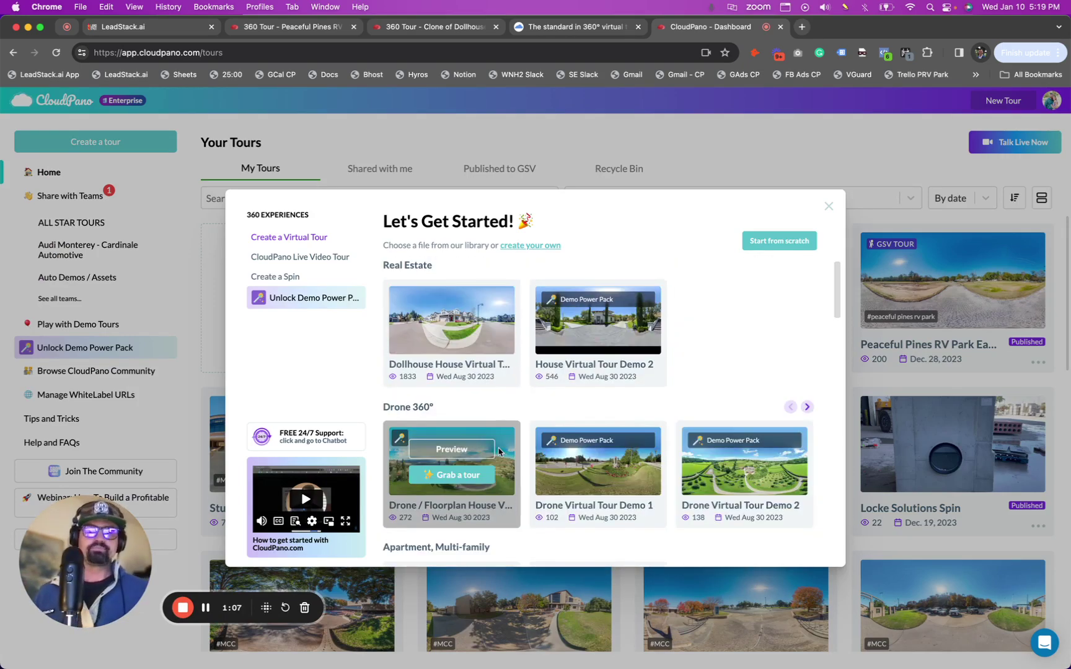
scroll(514, 421, down, 4)
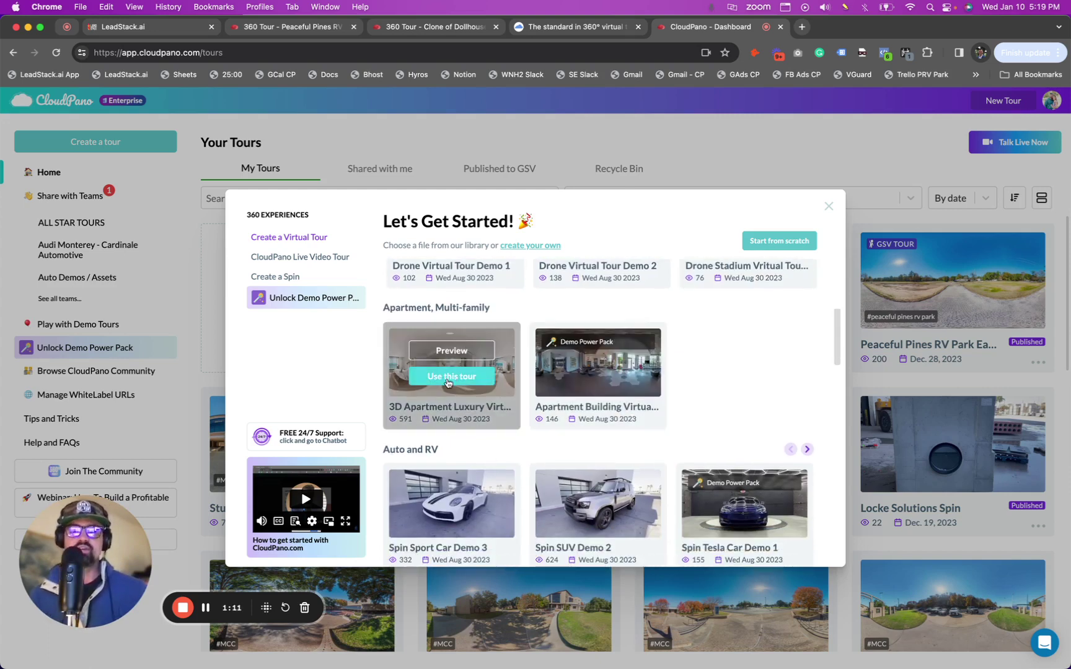
click(447, 378)
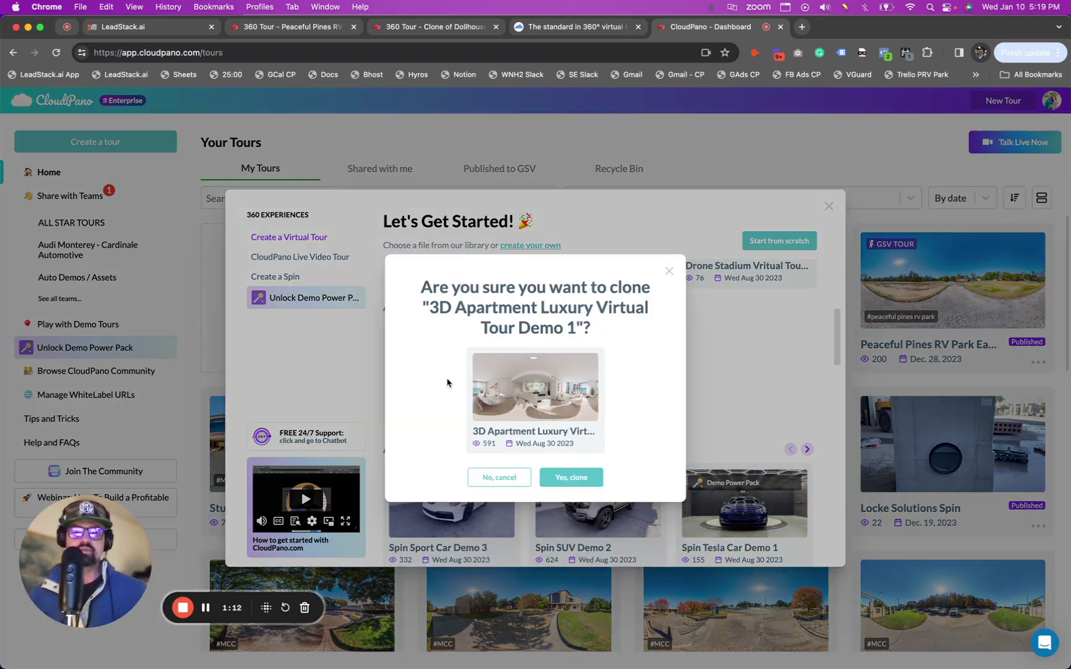
click(571, 478)
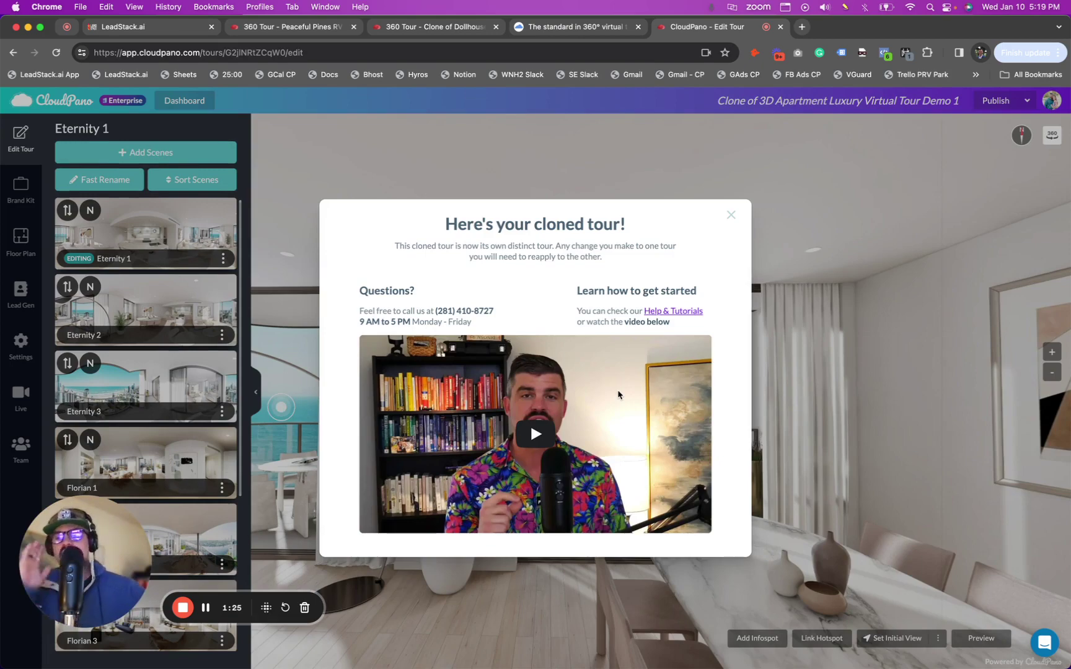
Dismiss the cloned-tour welcome message and look around the Eternity 1 panorama
click(730, 217)
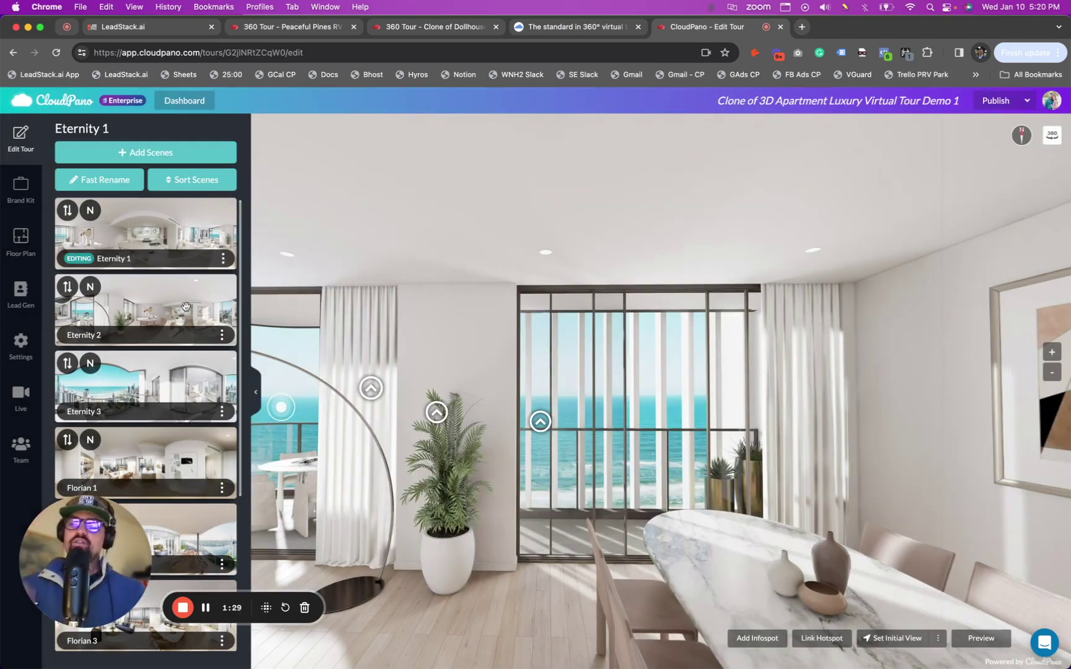
scroll(177, 319, down, 5)
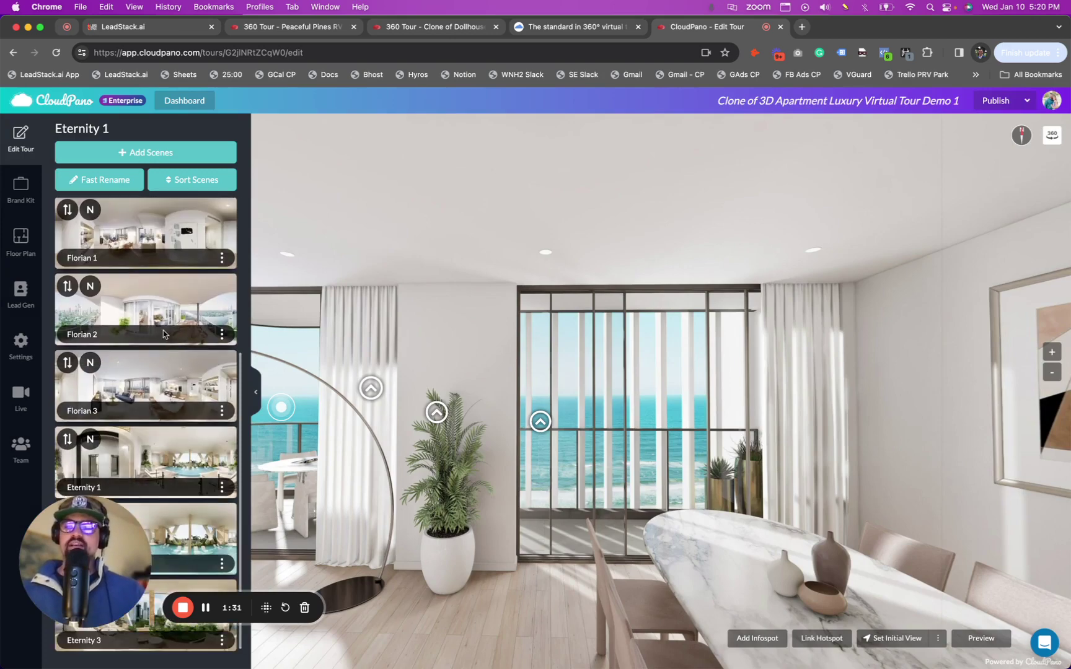
scroll(163, 331, up, 5)
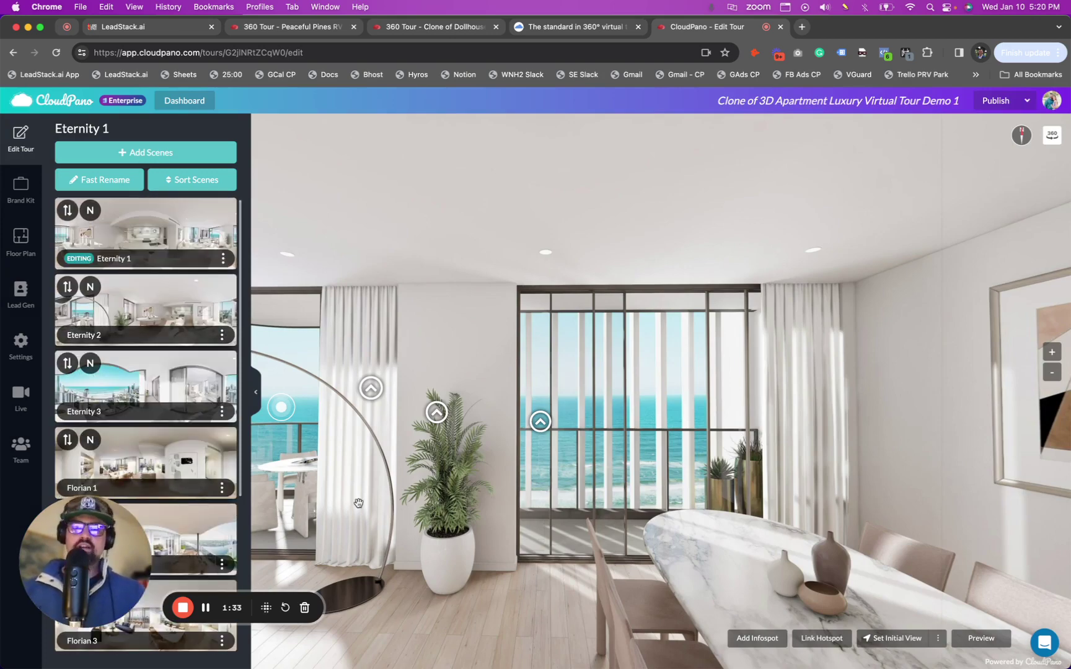
drag(463, 429, 632, 324)
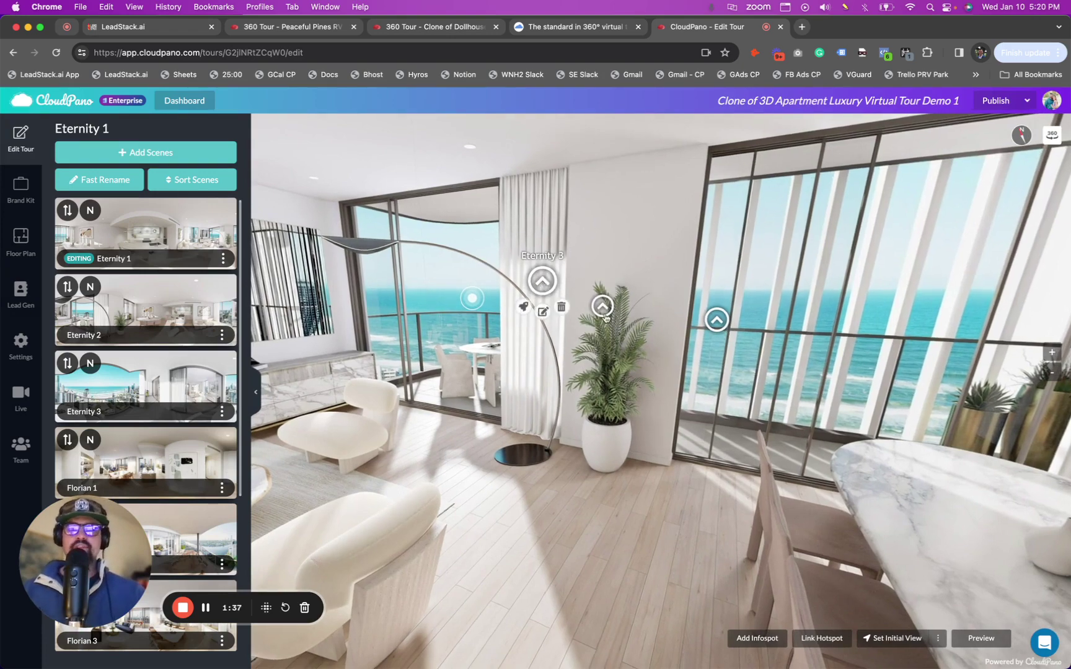
drag(416, 460, 498, 484)
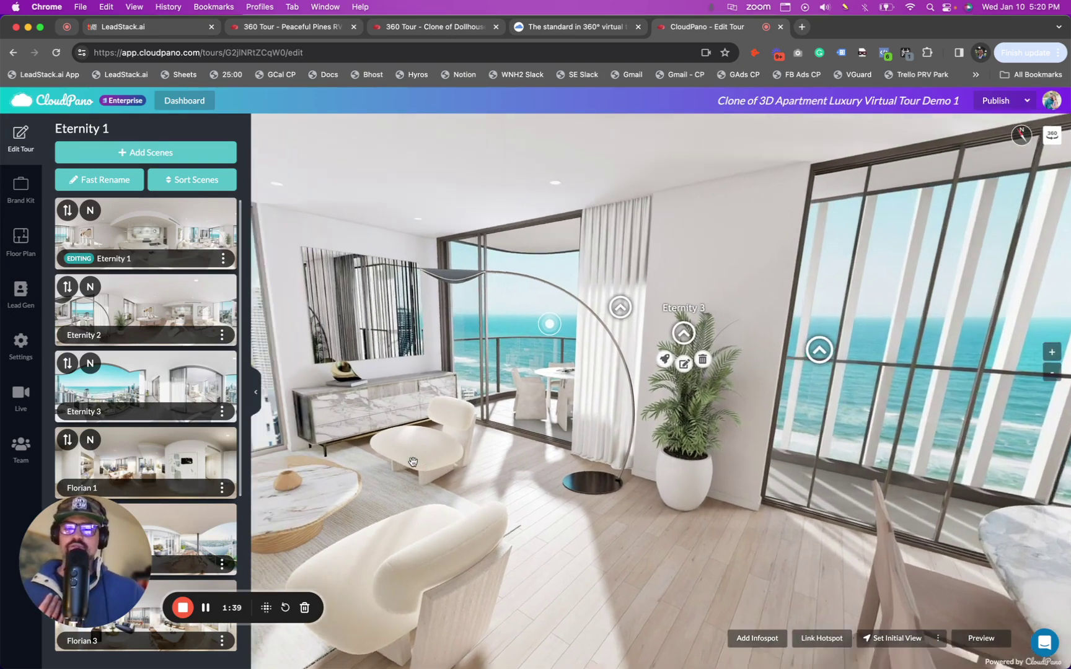
click(151, 151)
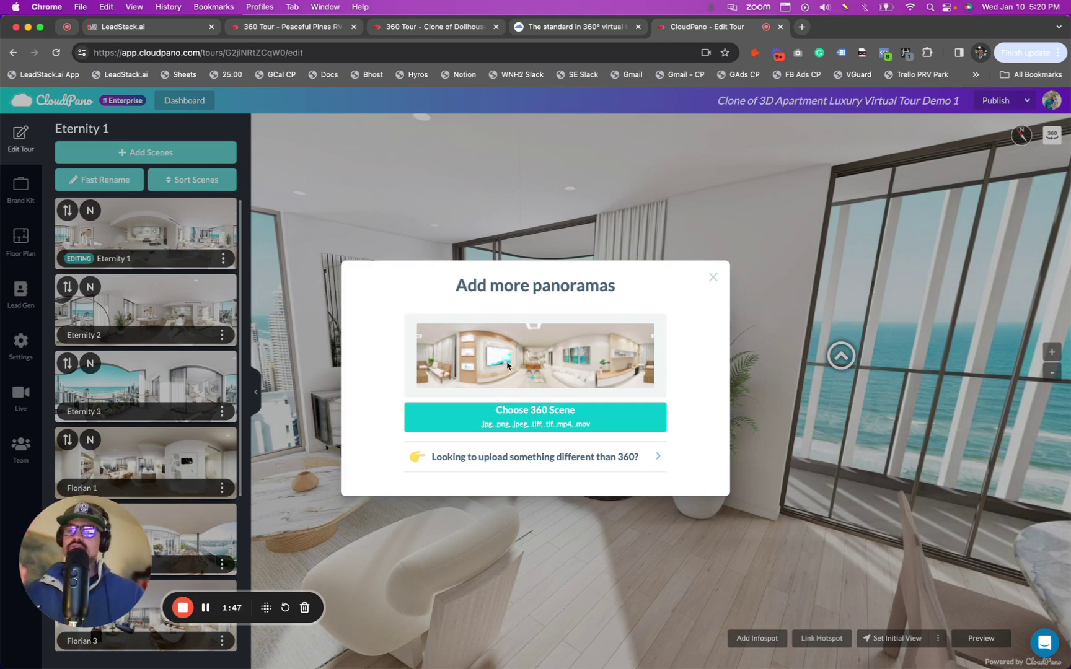
click(556, 459)
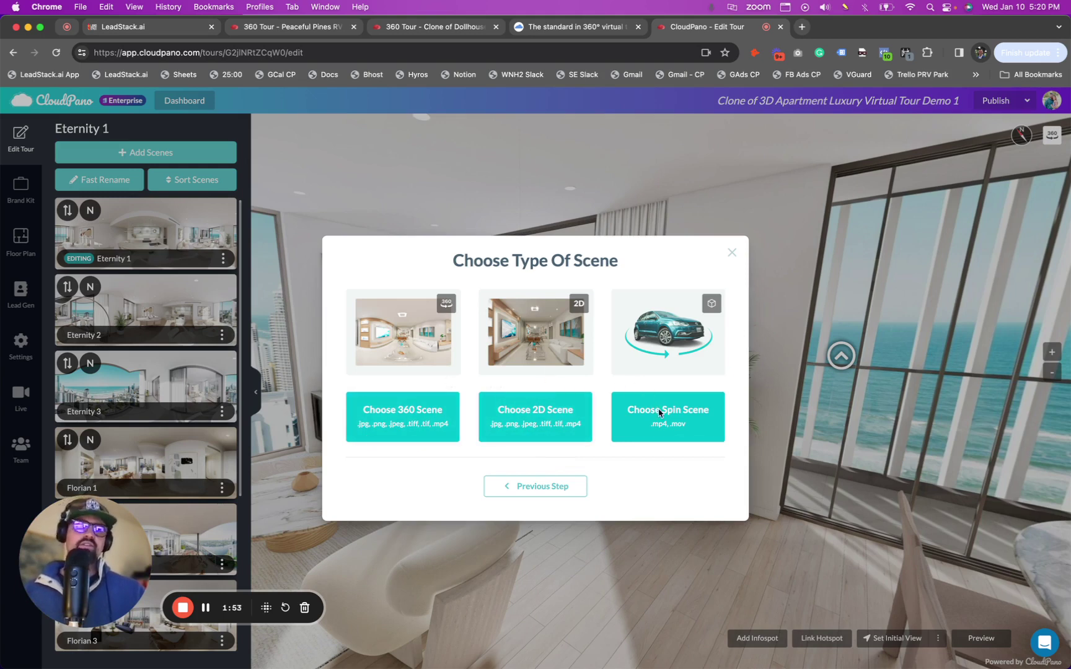
click(536, 489)
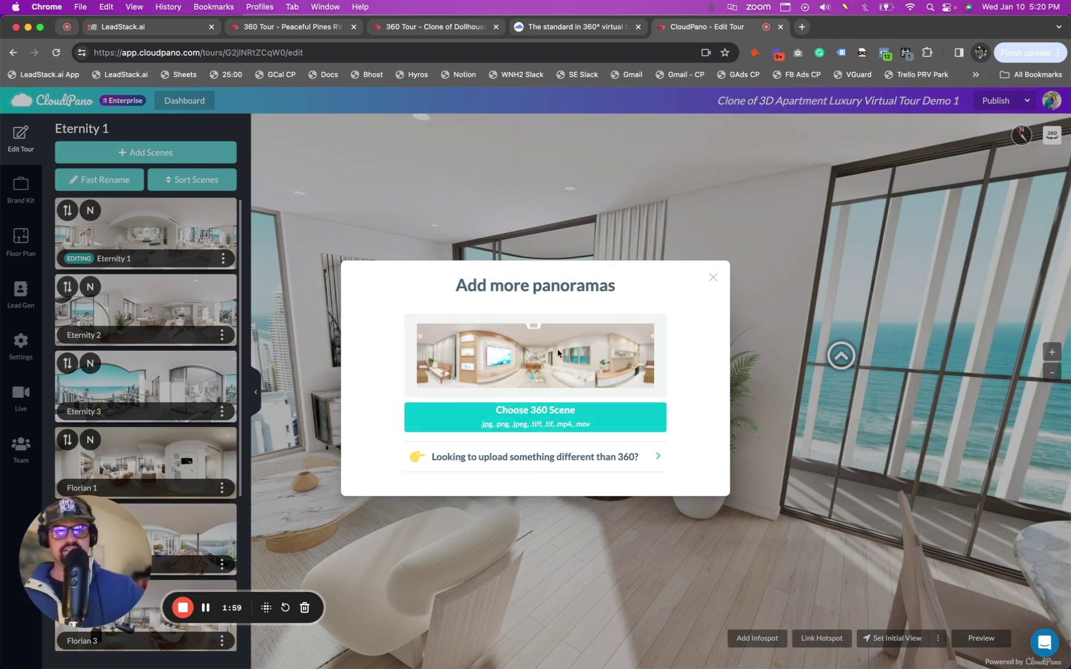
click(714, 281)
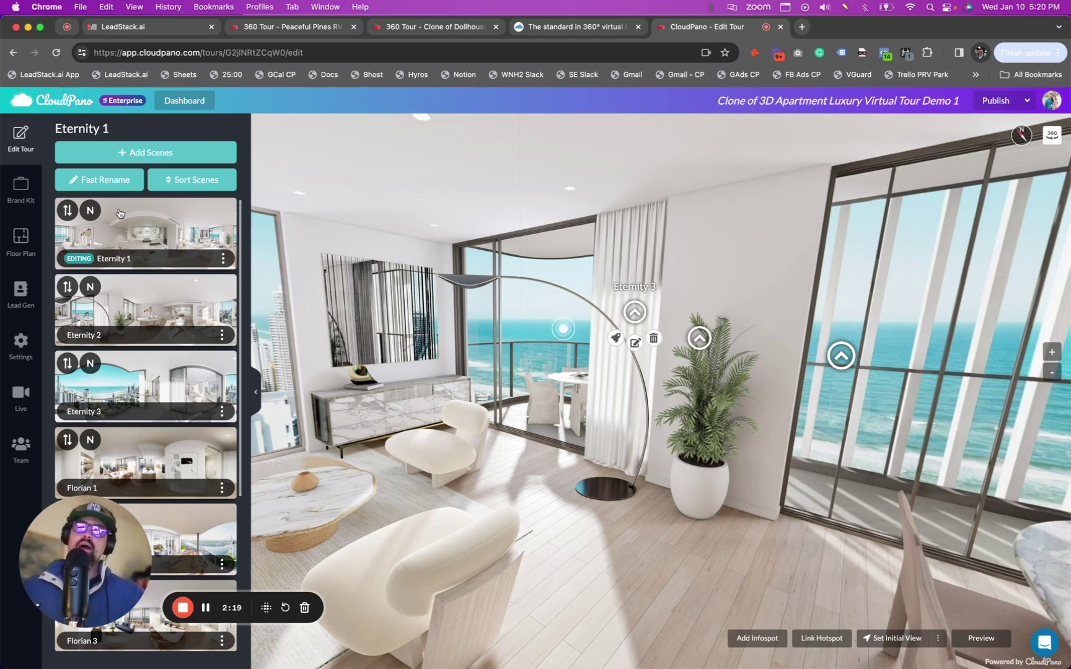
Open Fast Rename on Eternity 1, image 1 of 9
click(118, 182)
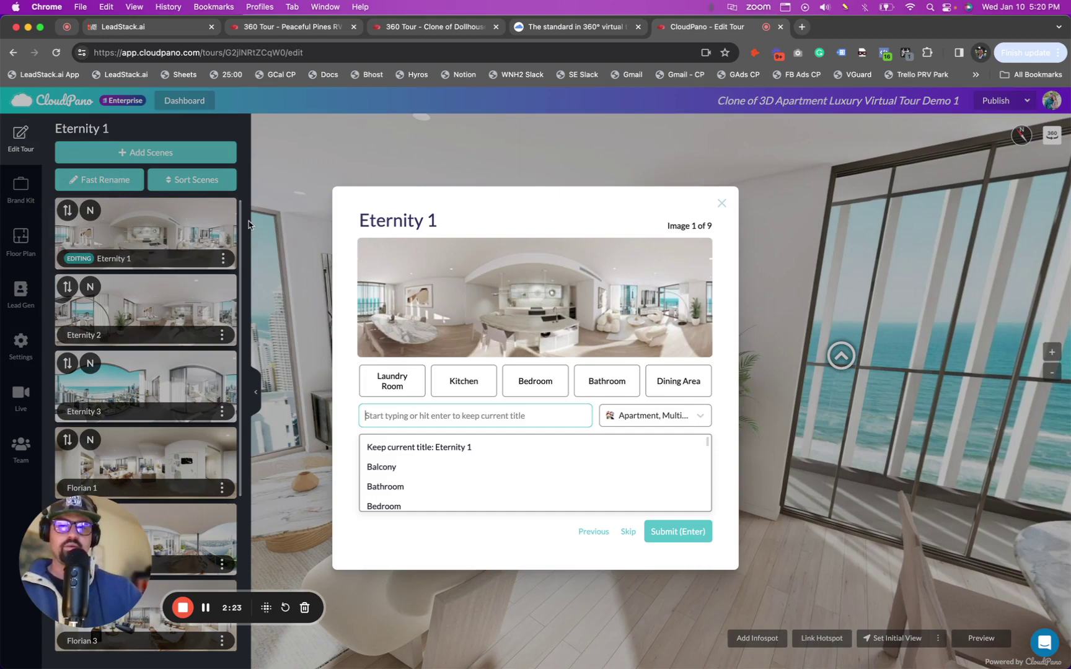
Title the first three scenes 1, 2 and 3
text(1)
key(Return)
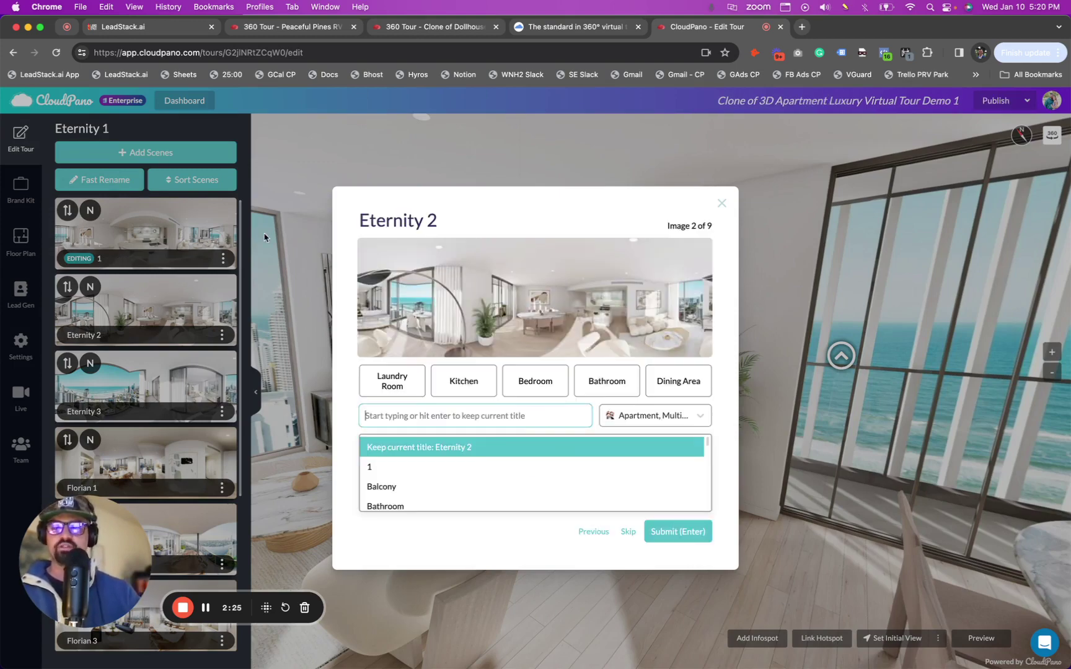
text(2)
key(Return)
text(3)
key(Return)
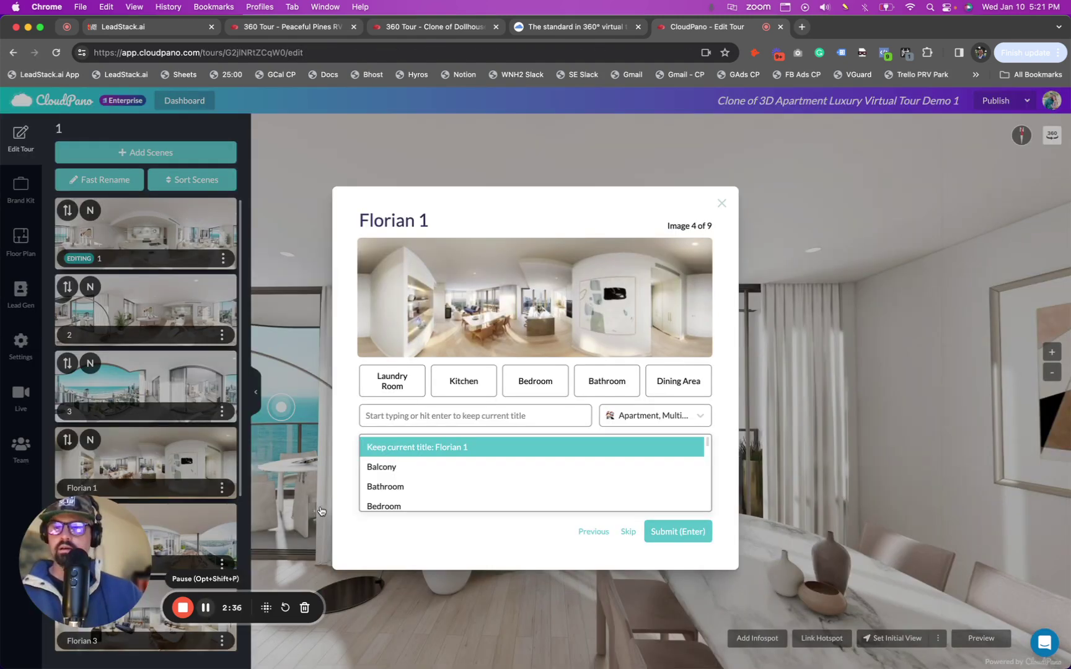
Title the remaining scenes 4, 5, 6, 7, 8 and 9
click(393, 413)
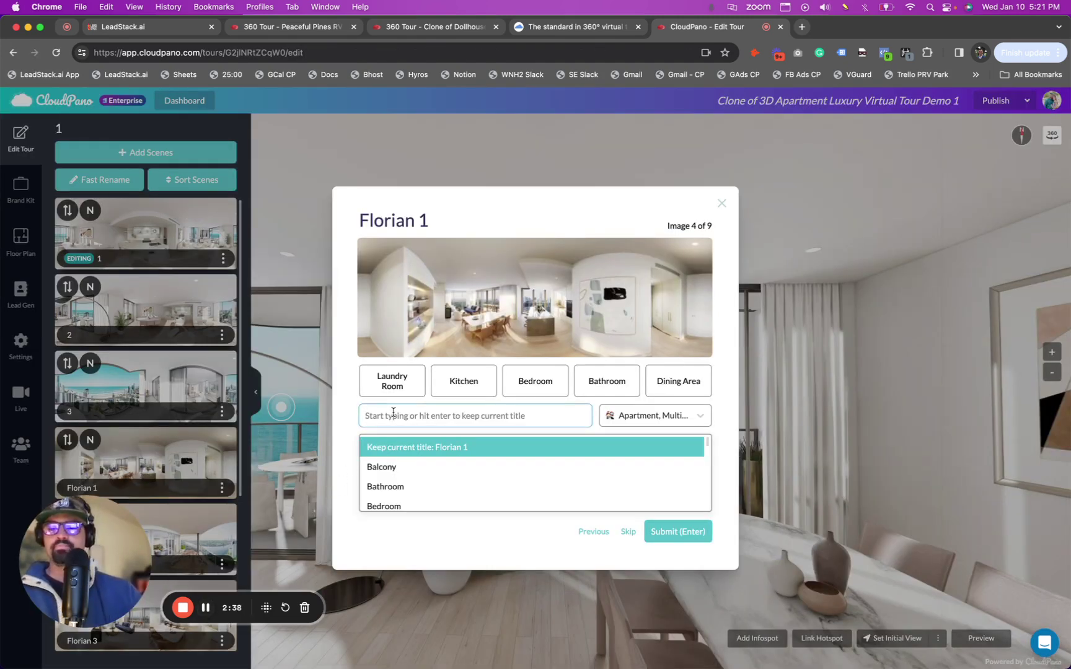
text(4)
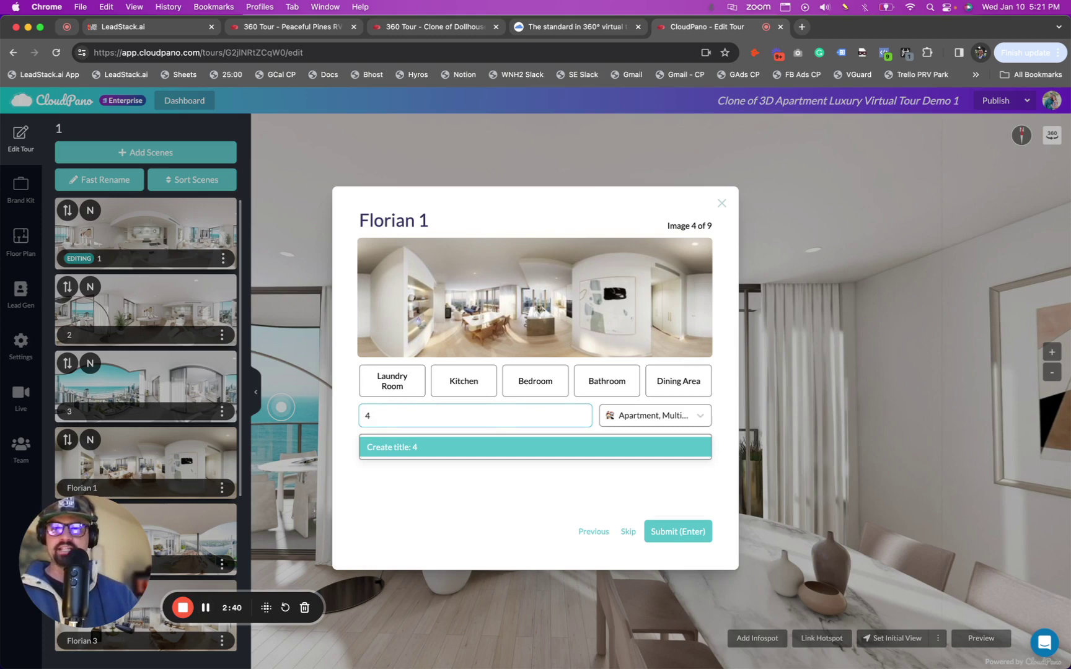
key(Return)
text(5)
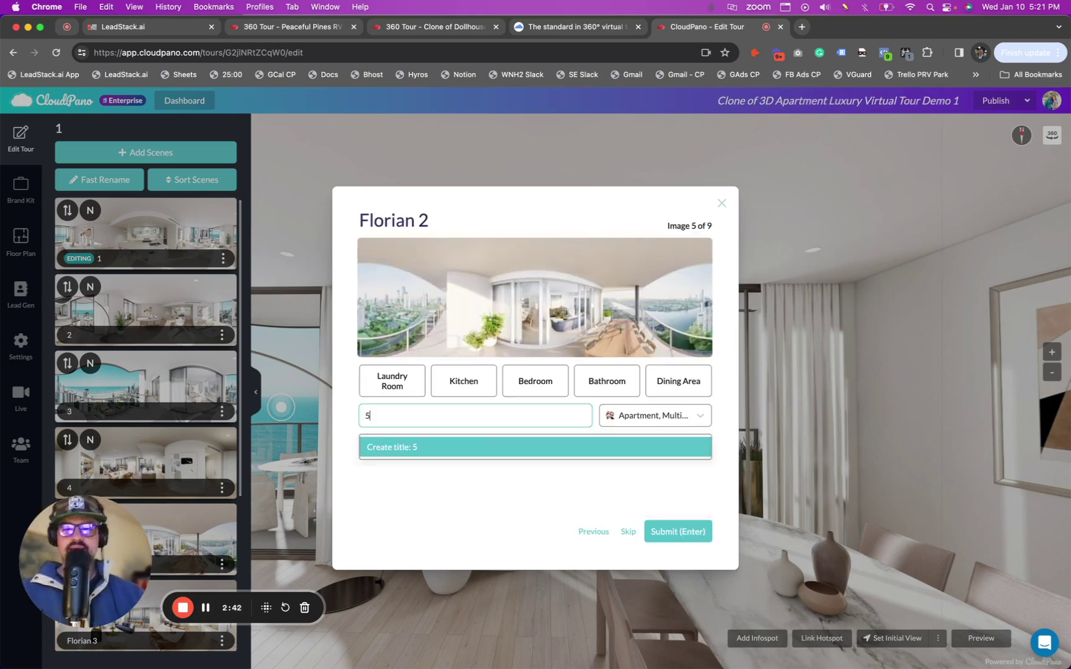
key(Return)
text(6)
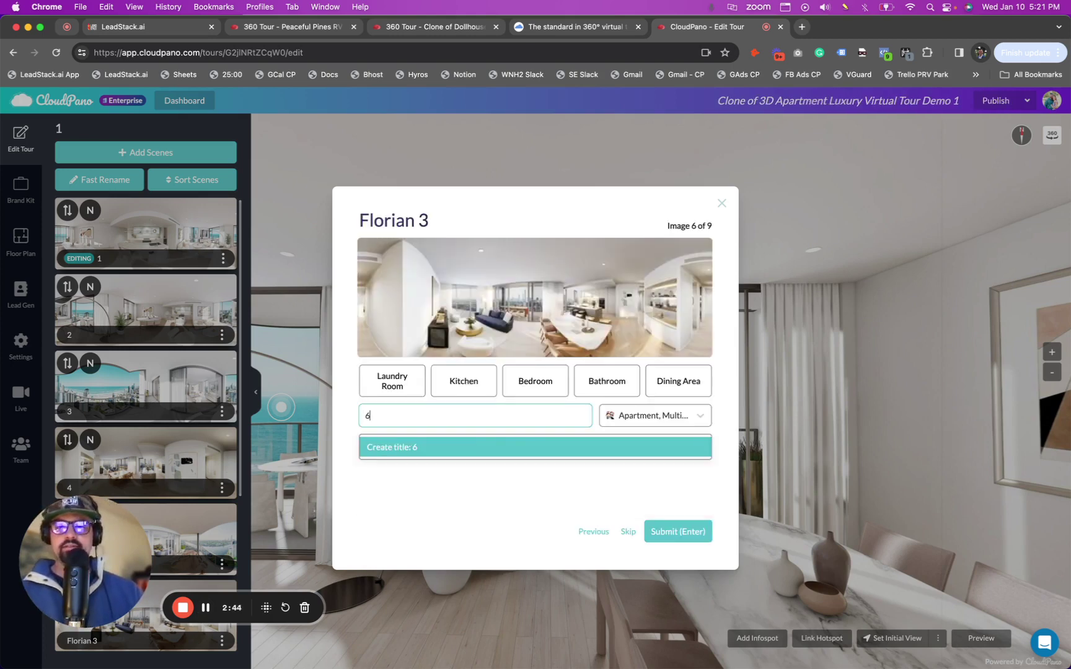
key(Return)
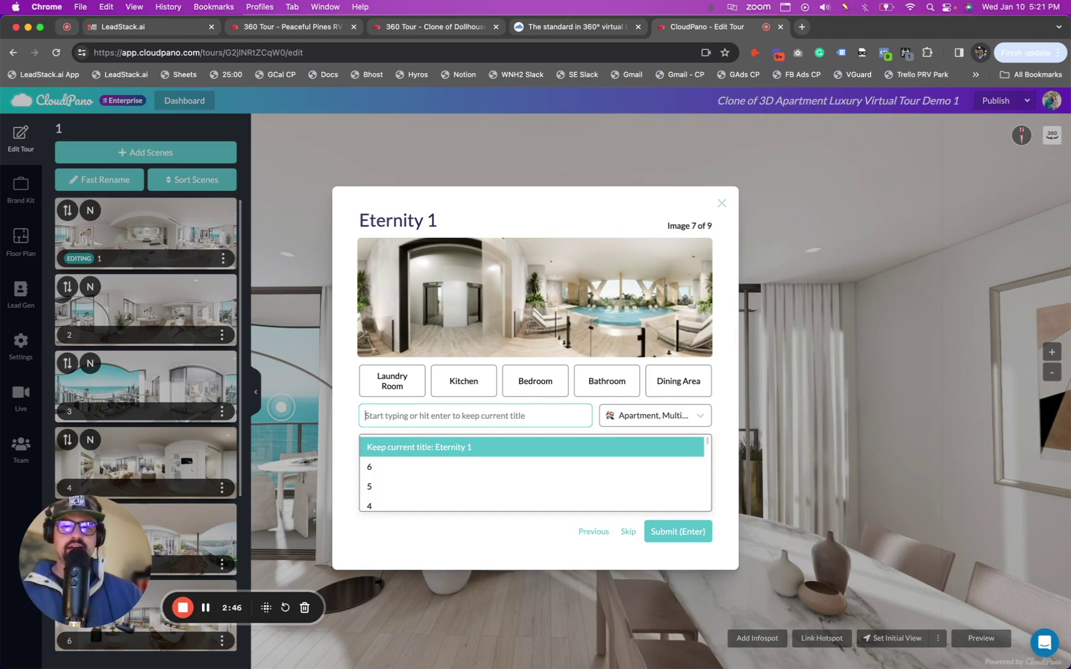
text(7)
key(Return)
text(8)
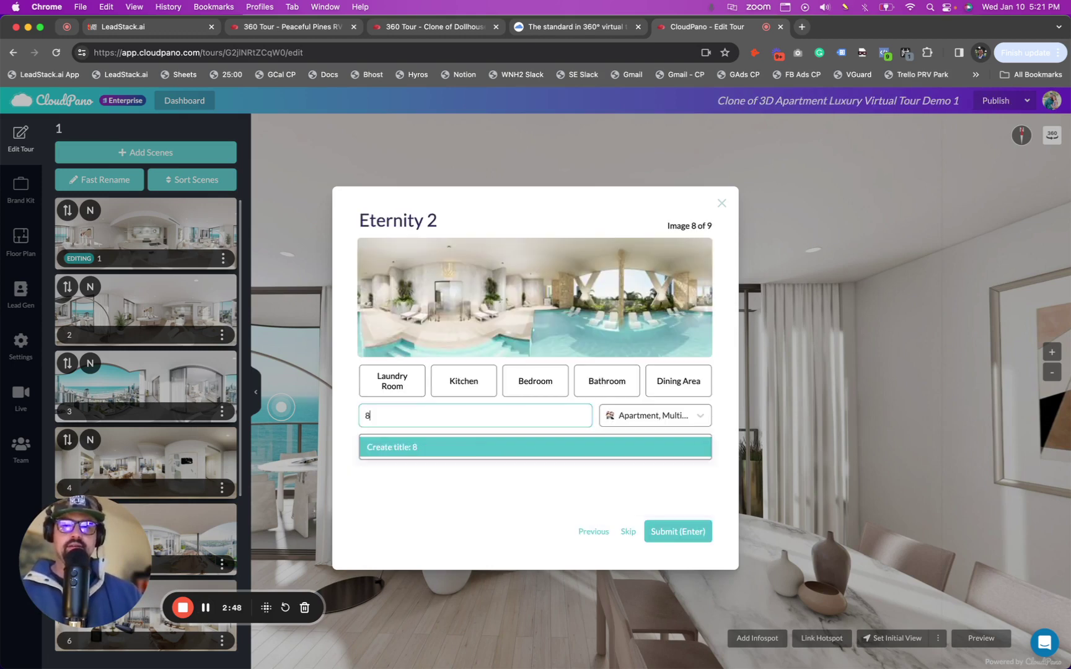
key(Return)
text(9)
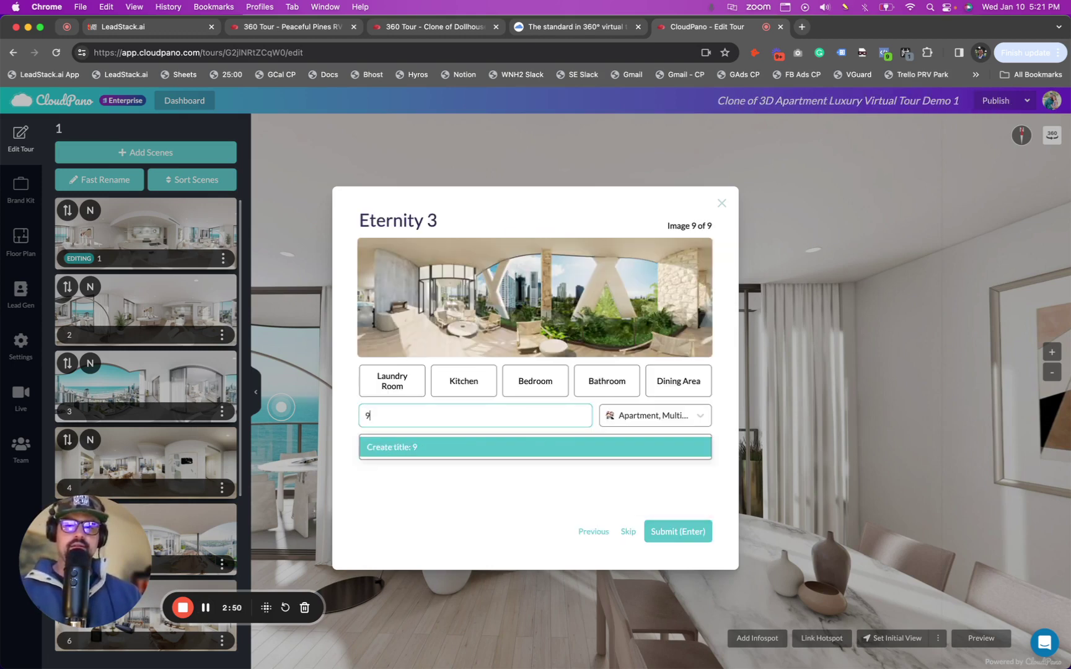
key(Return)
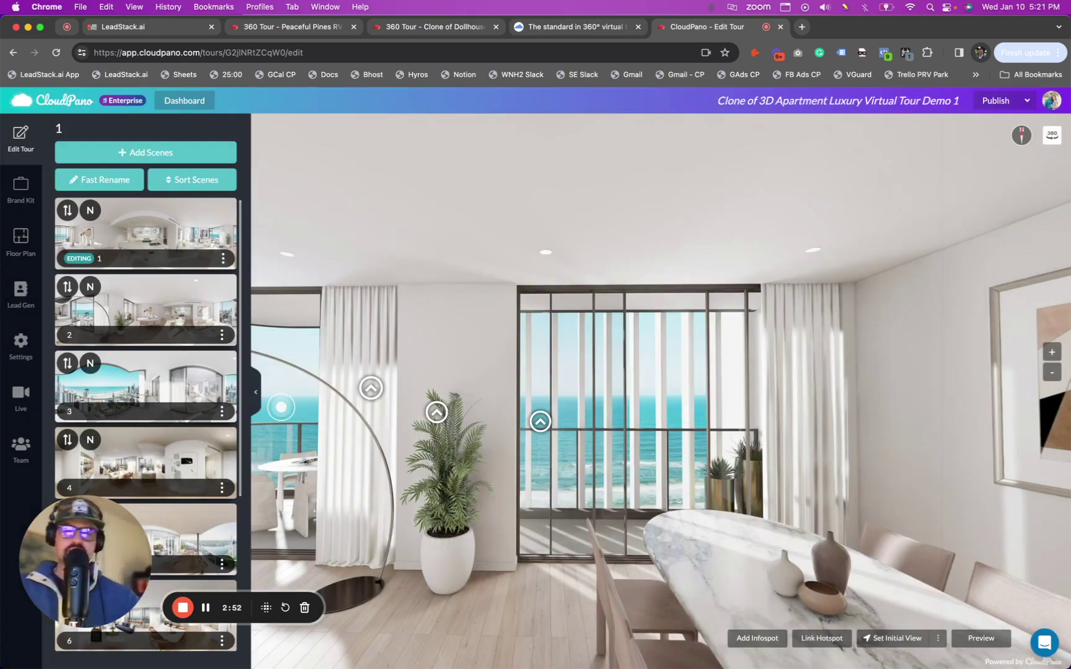
Place a hotspot beside scene 1's balcony door linking to scene 5, and save it
drag(440, 428, 586, 370)
mouse_move(586, 370)
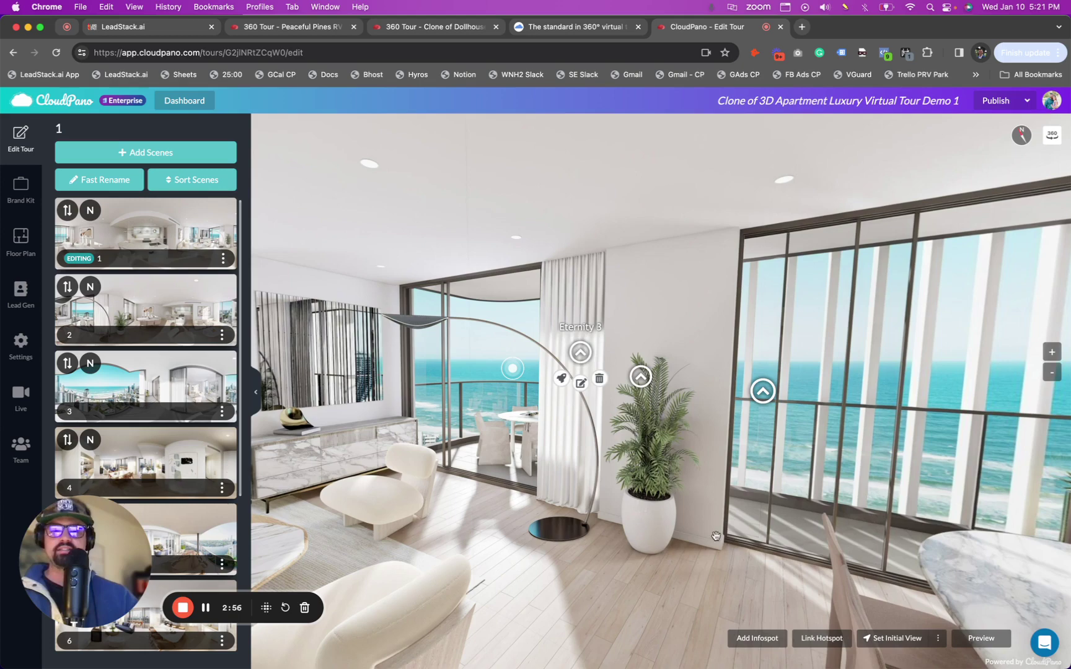
click(822, 639)
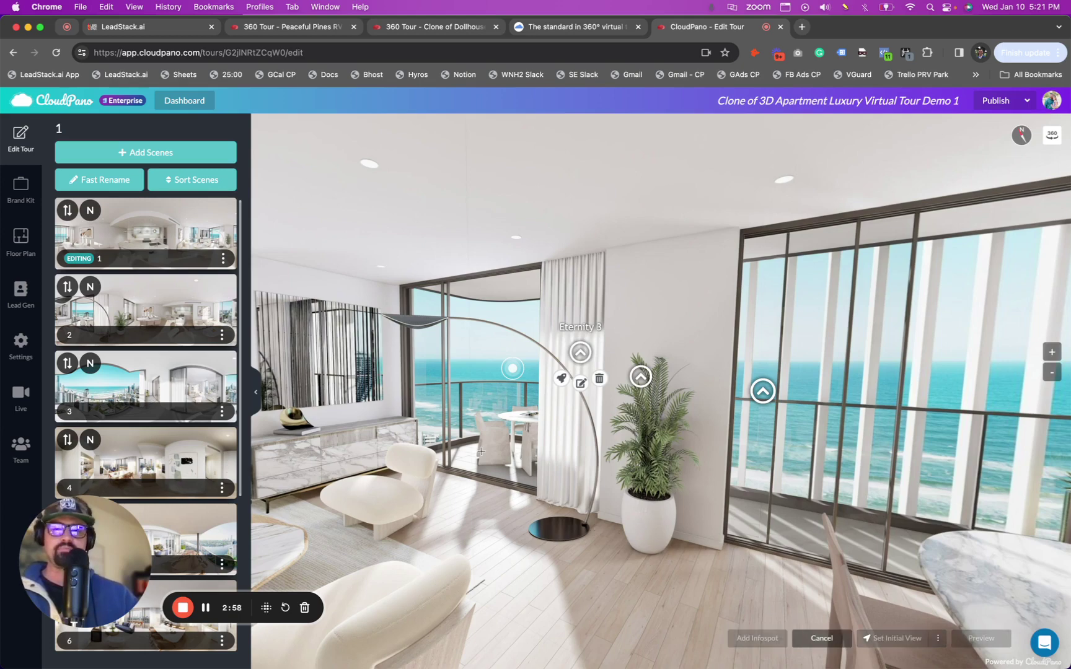
click(440, 391)
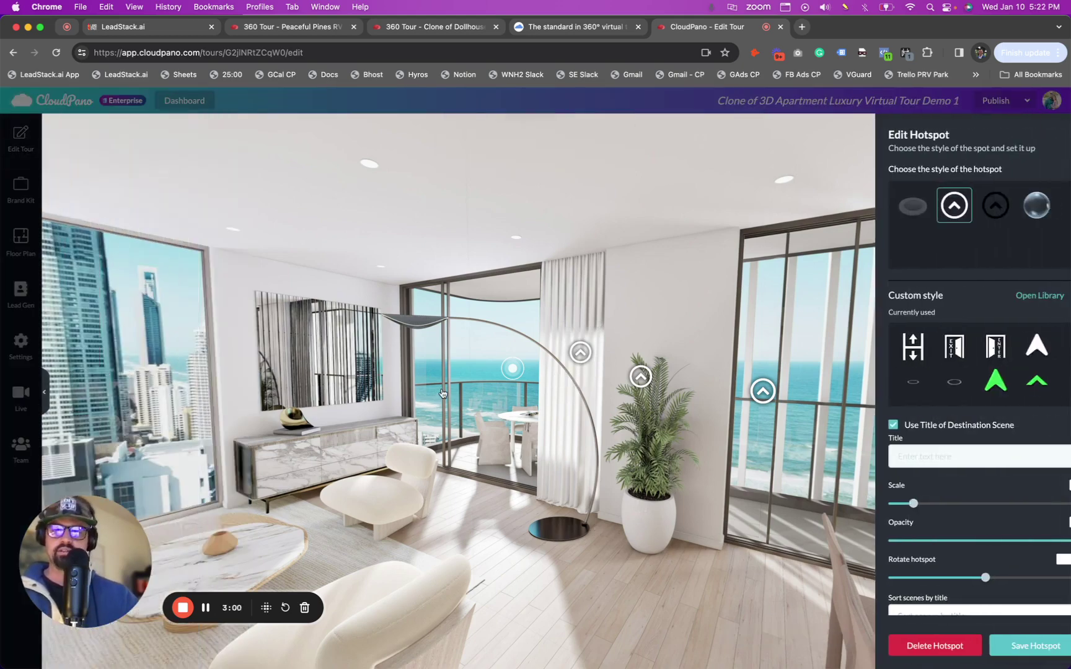
scroll(1039, 459, down, 5)
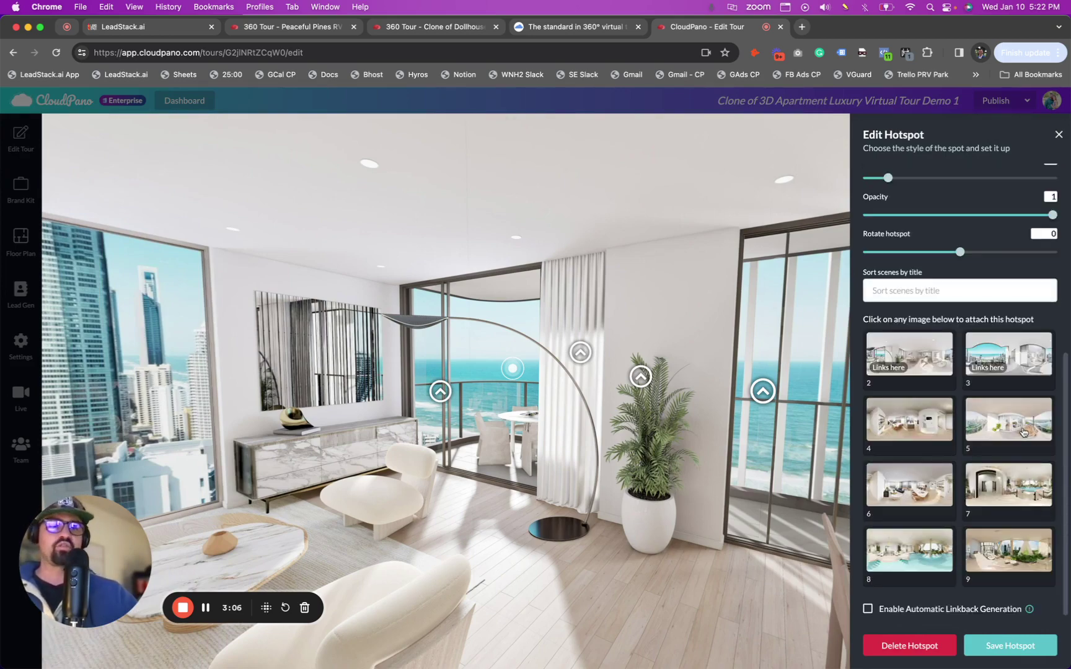
click(1023, 432)
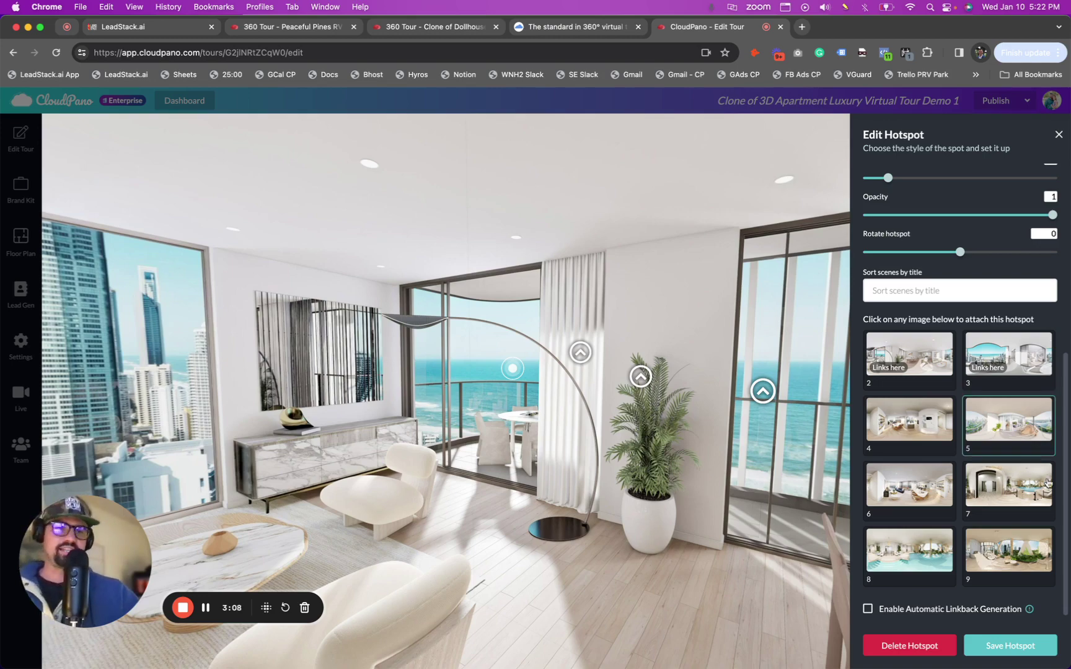
click(1023, 646)
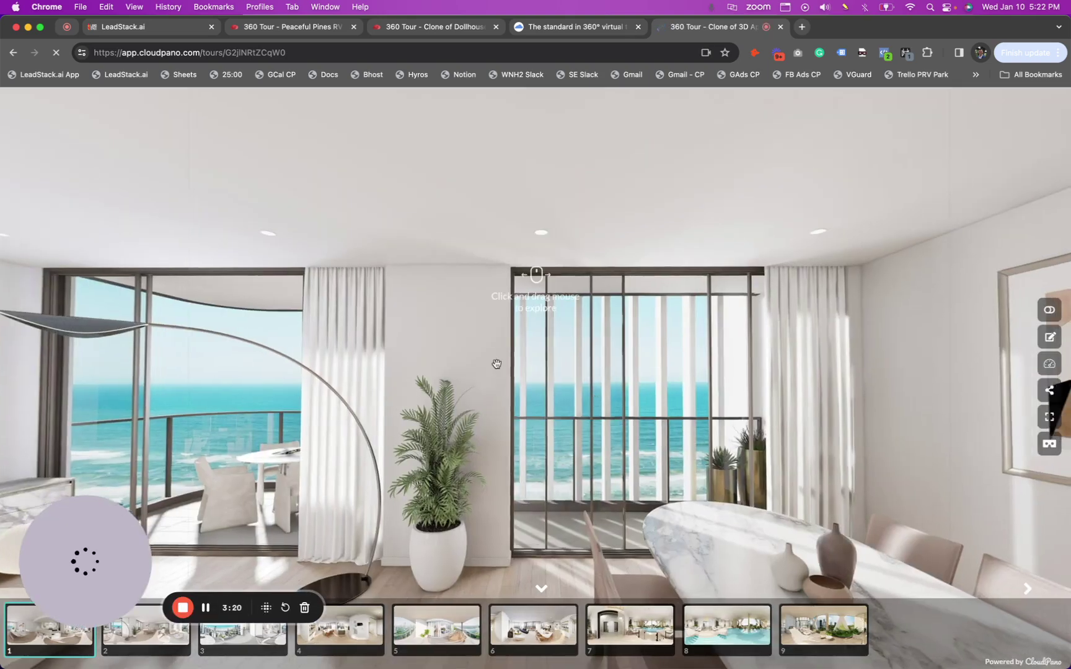
In the viewer, follow the new hotspot into scene 5 and look toward the balcony railing
drag(497, 364, 551, 362)
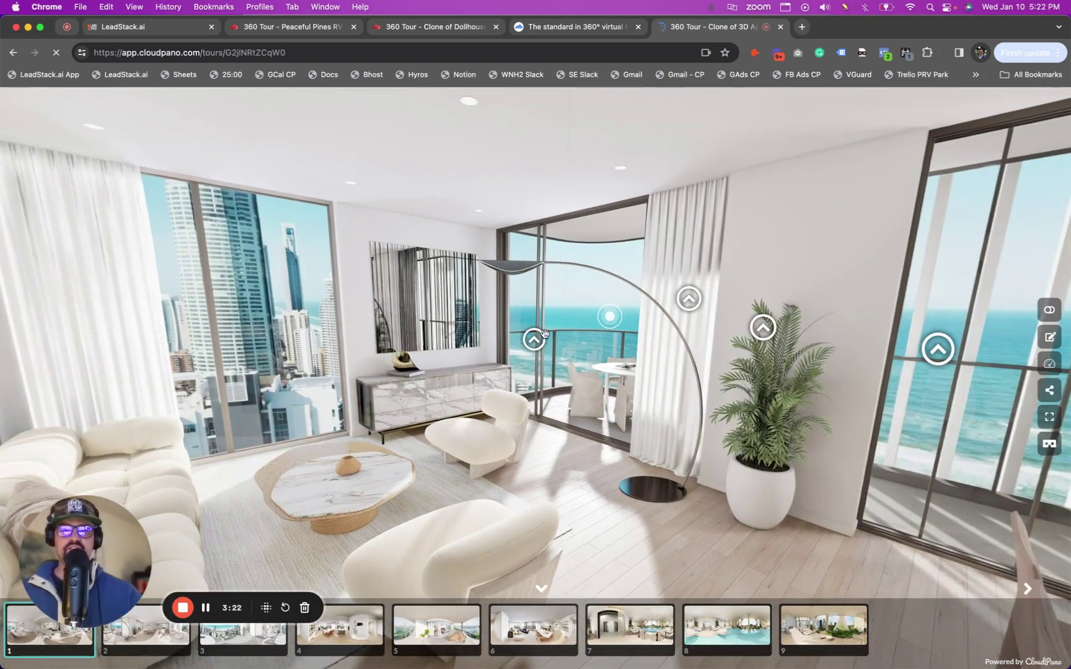
click(533, 341)
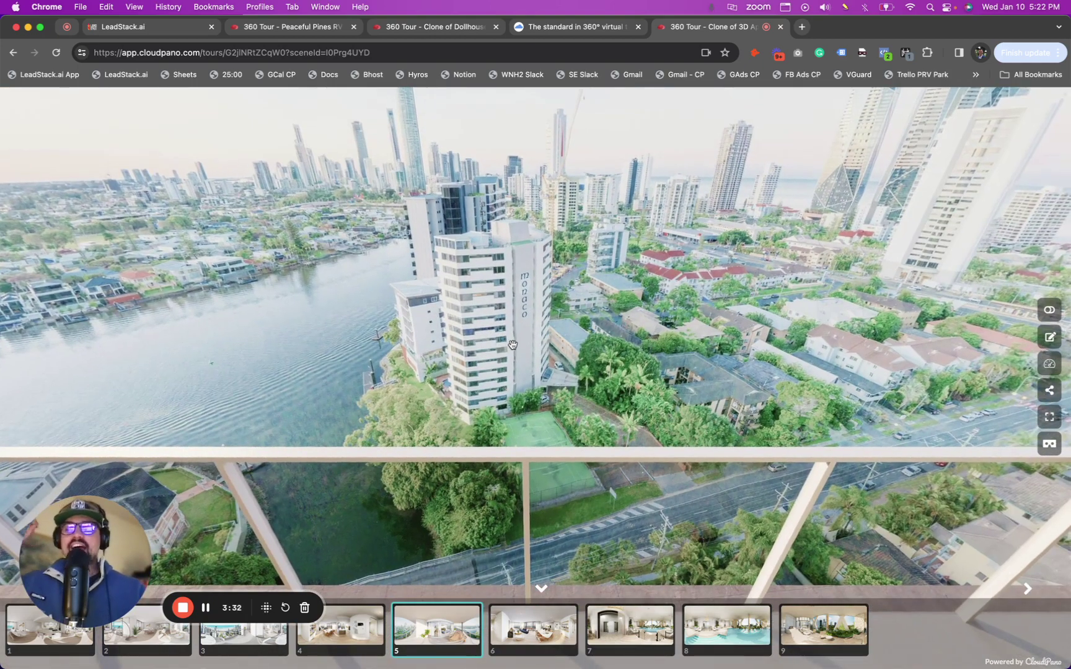
drag(553, 369, 639, 382)
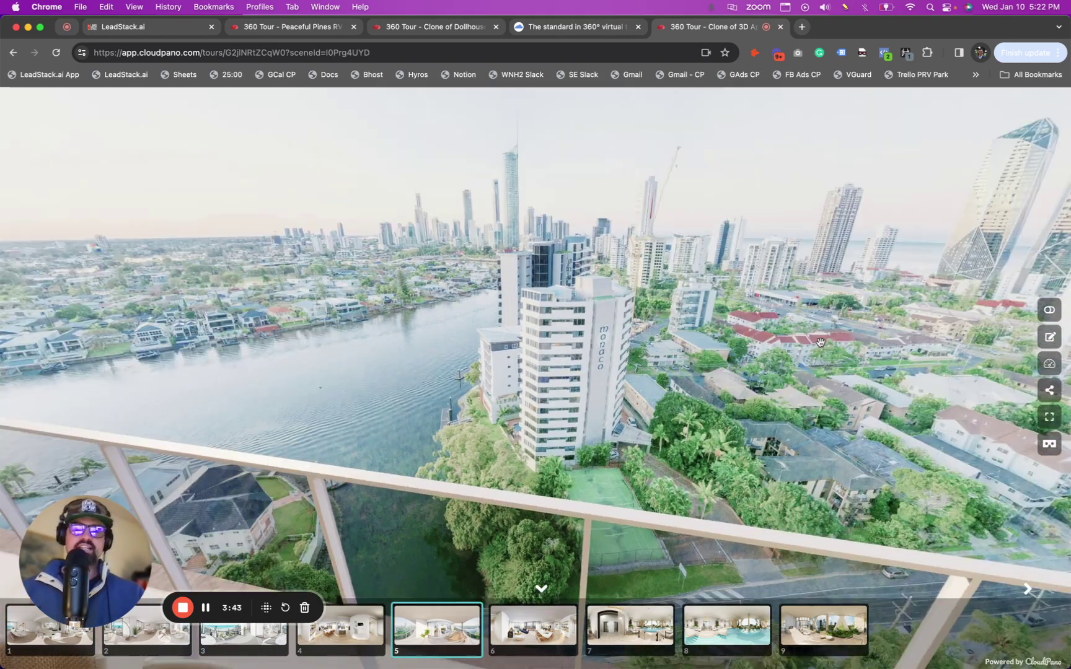
drag(820, 343, 267, 384)
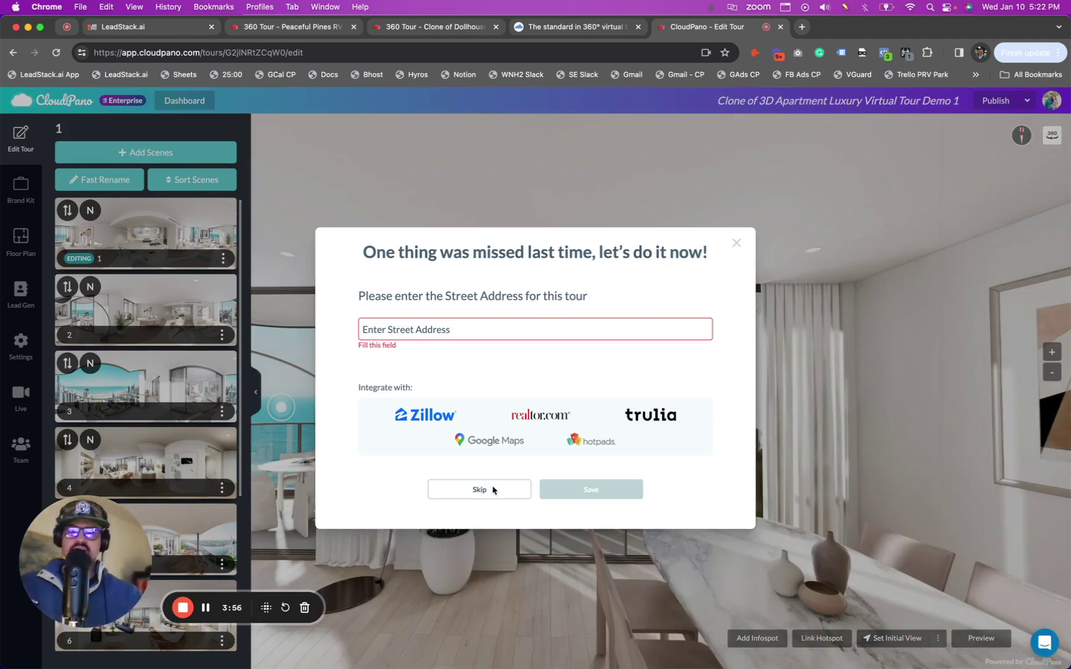
Skip the street-address prompt, review all nine scenes in the expanded sort area, then open Floor Plan
click(736, 243)
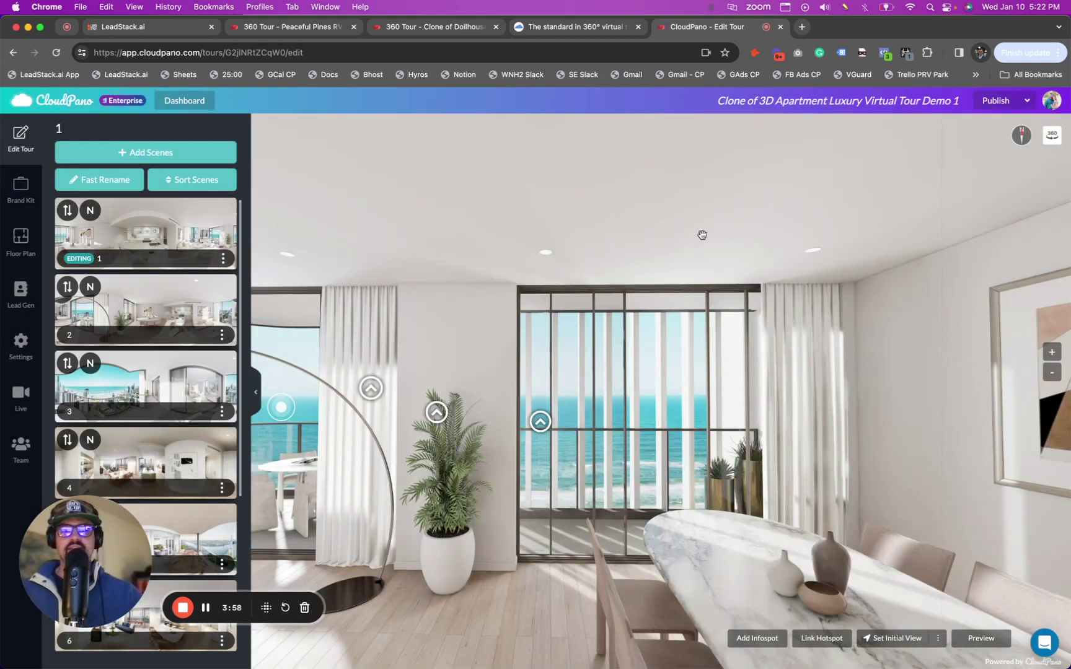
scroll(190, 299, down, 3)
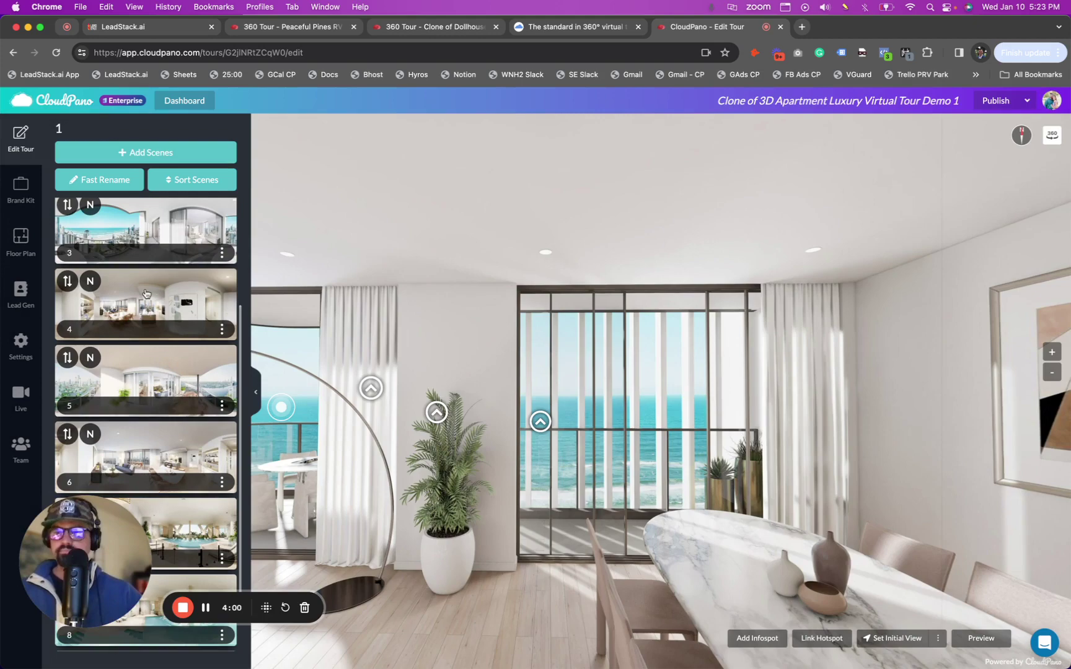
click(175, 181)
click(174, 309)
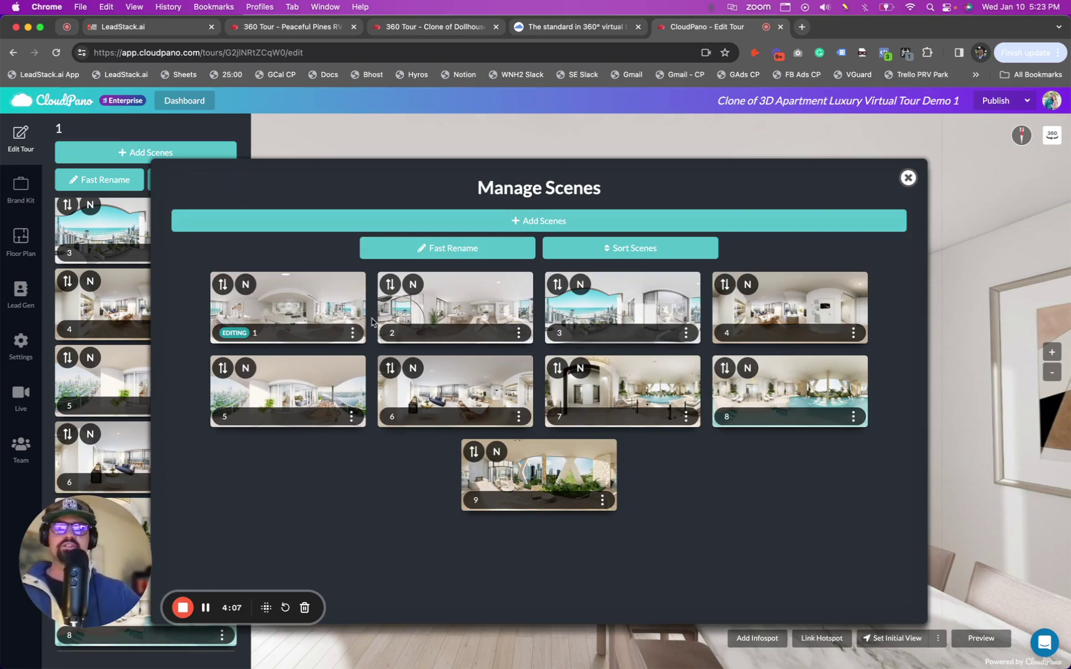
click(78, 317)
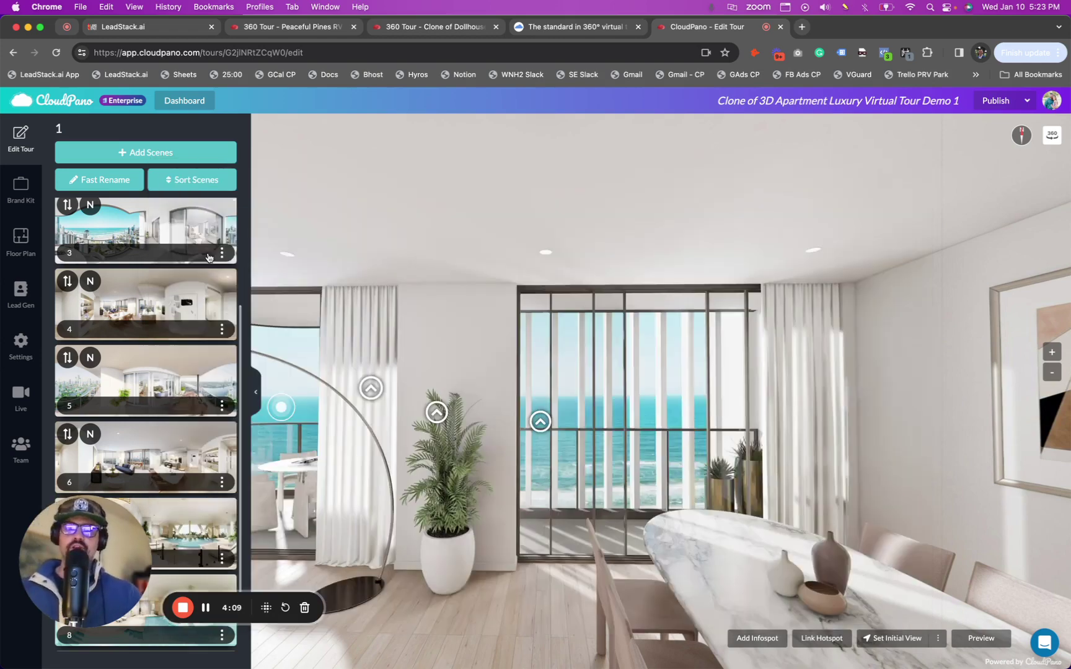
click(23, 250)
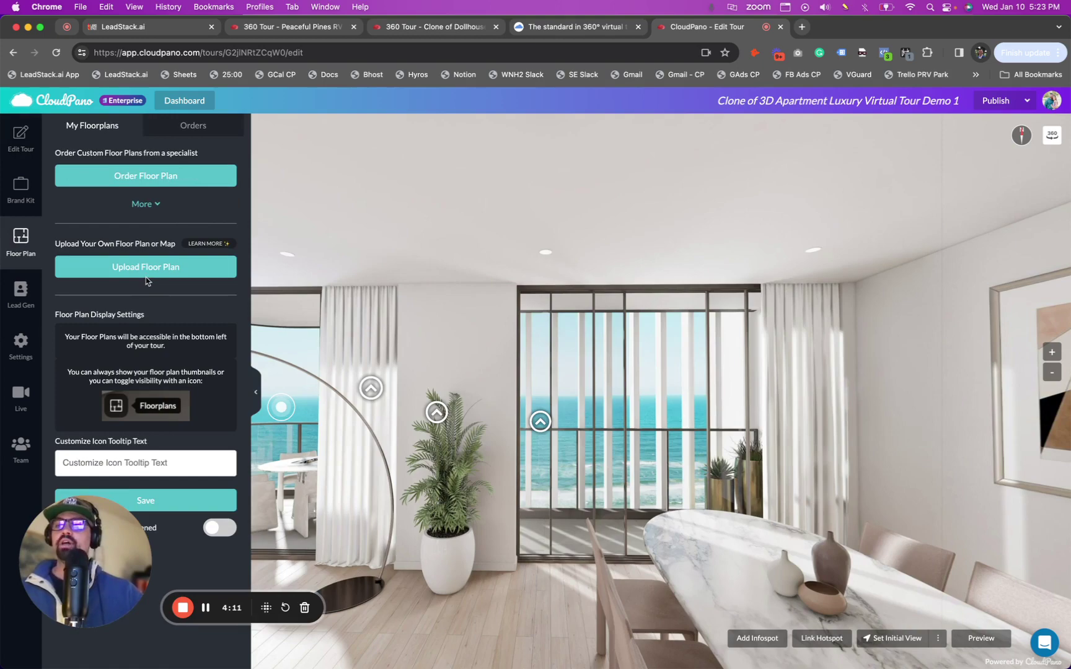
click(156, 181)
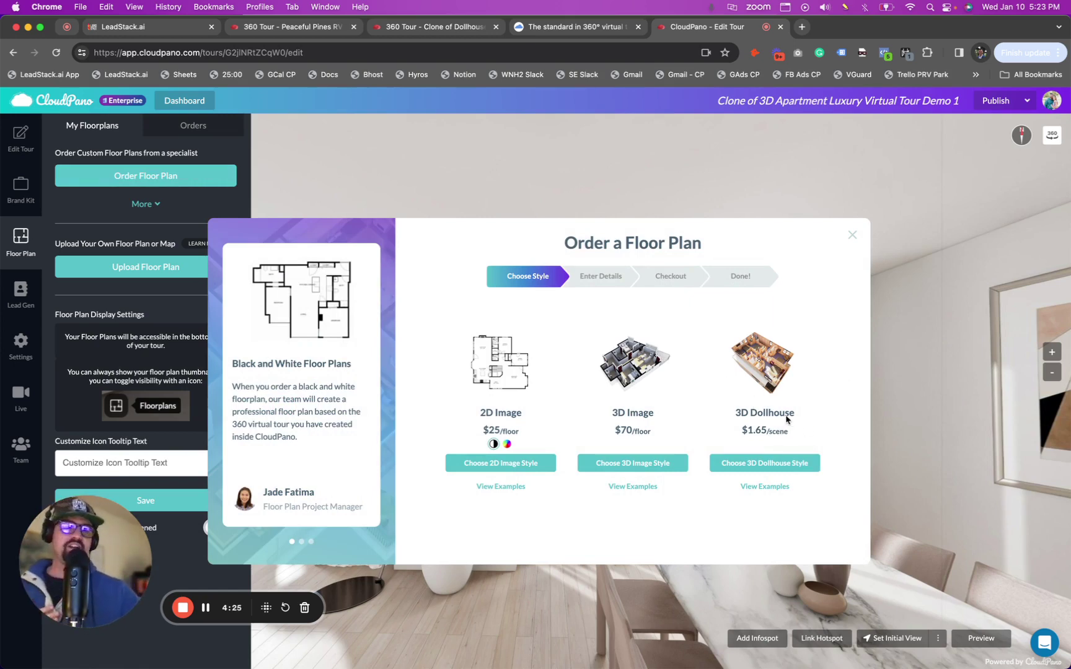
click(852, 236)
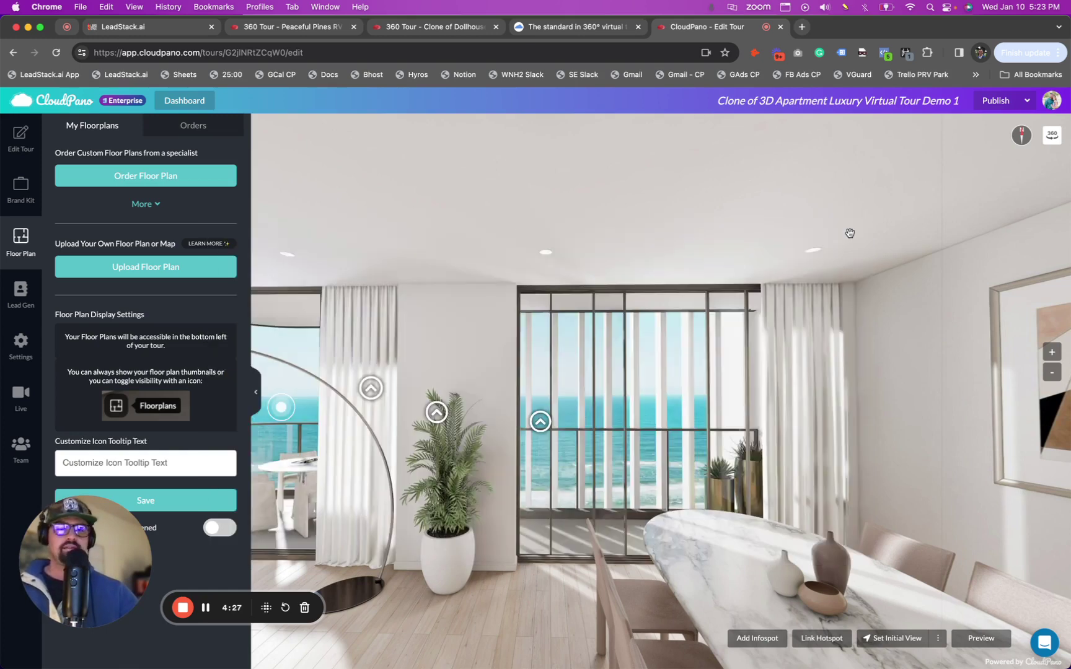
Switch on 'Turn On CloudPano Live' in the Live settings, then bring up the Team panel
click(24, 400)
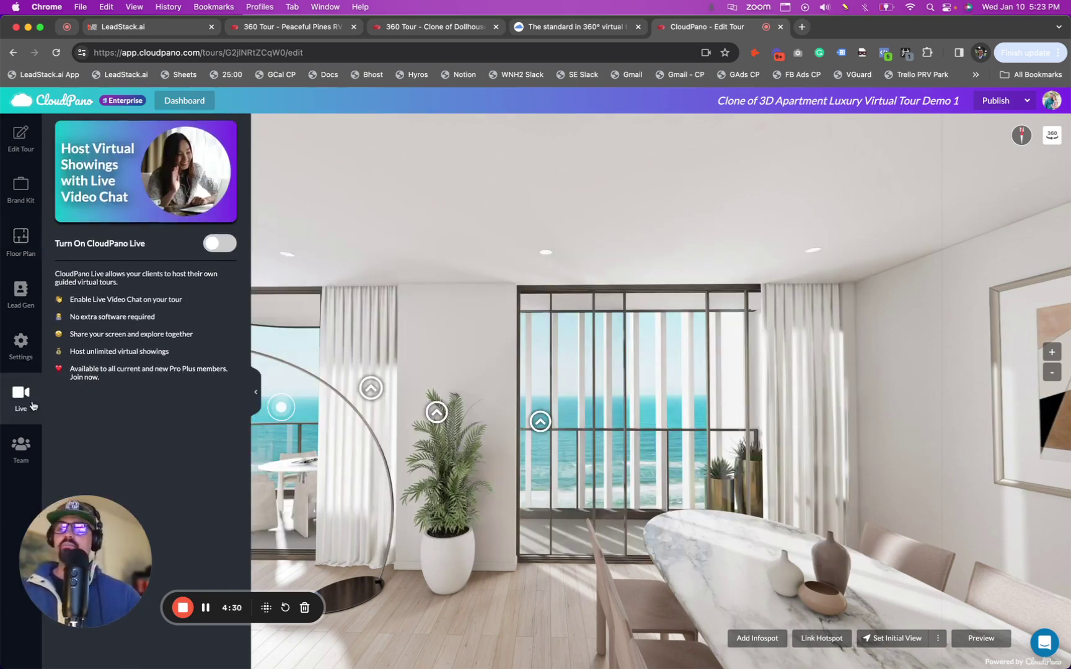
click(218, 245)
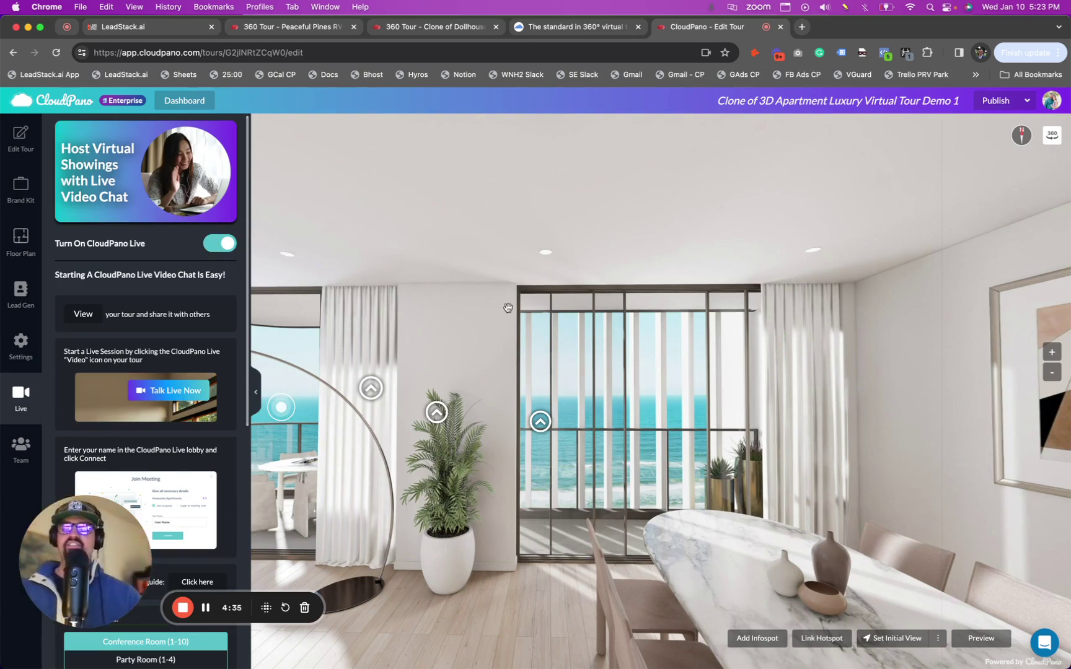
click(31, 450)
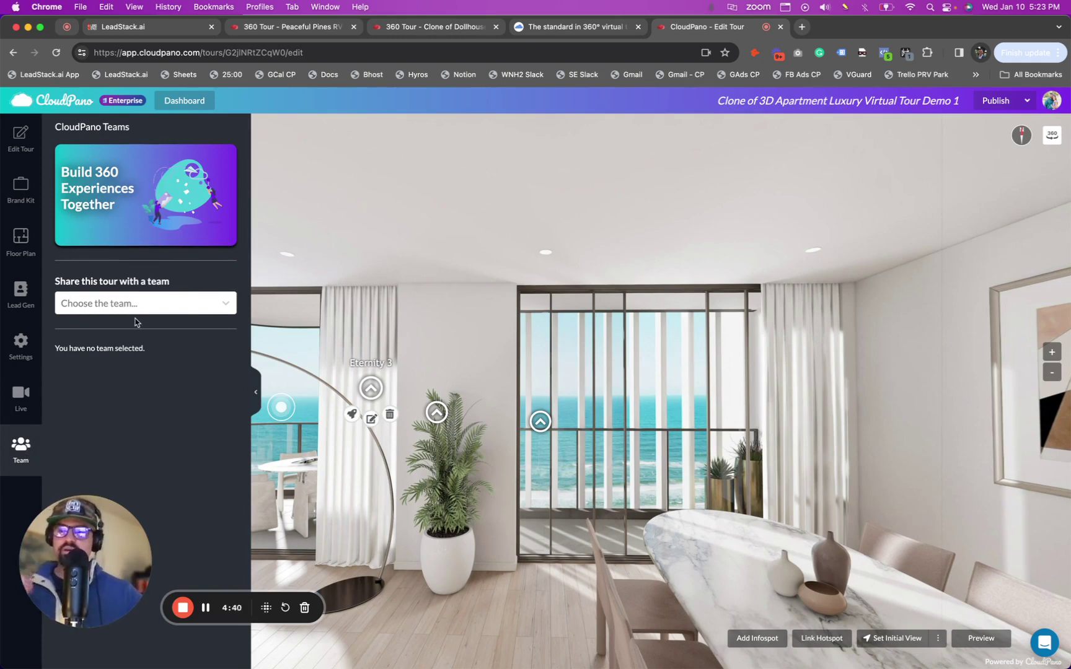
Scroll through the tour's Brand Kit settings, then return to the CloudPano homepage tab
click(25, 197)
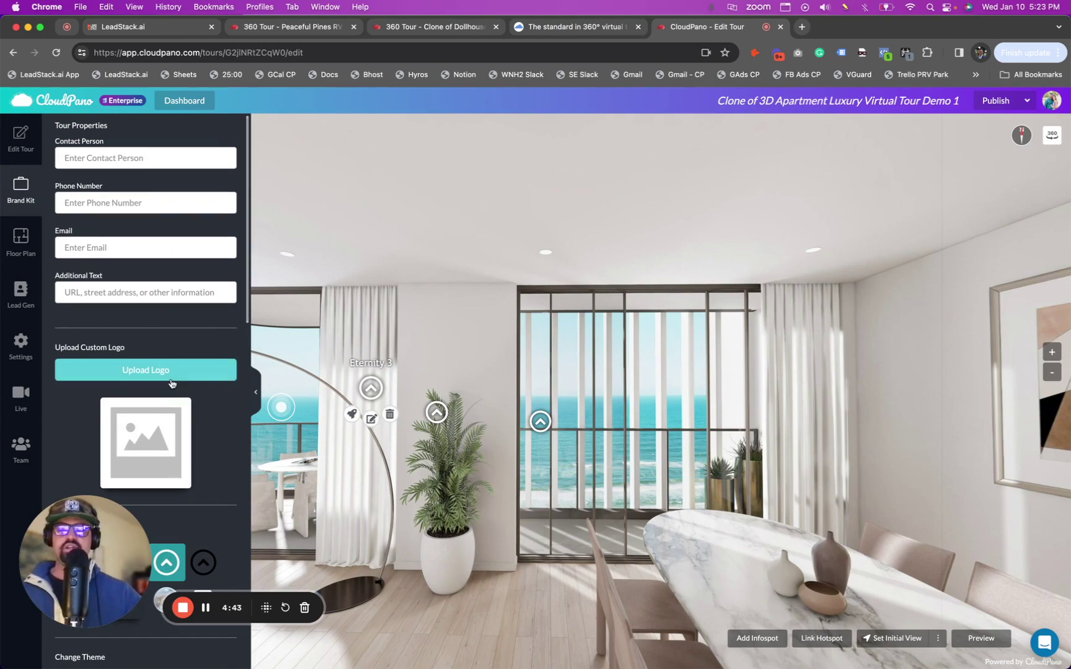
scroll(149, 316, down, 10)
scroll(195, 371, up, 3)
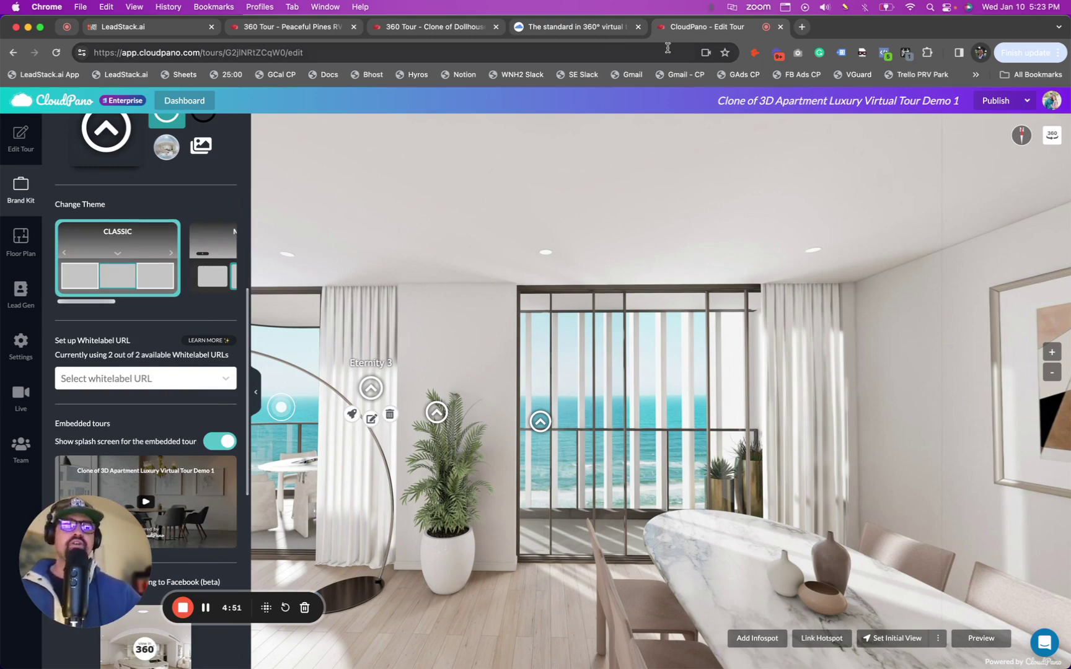
click(610, 22)
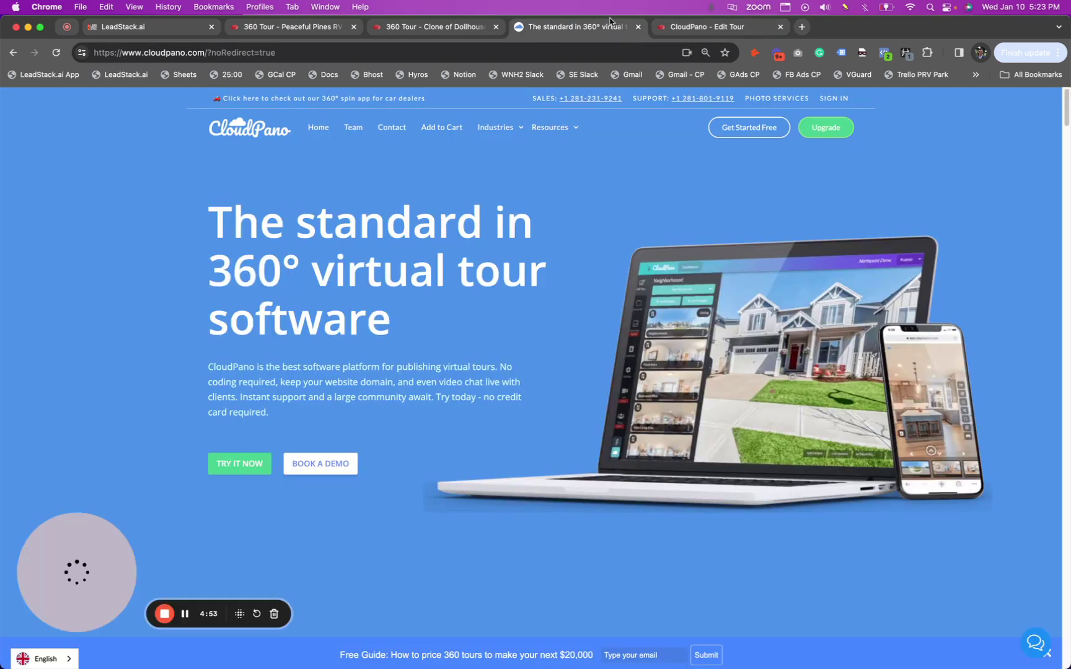